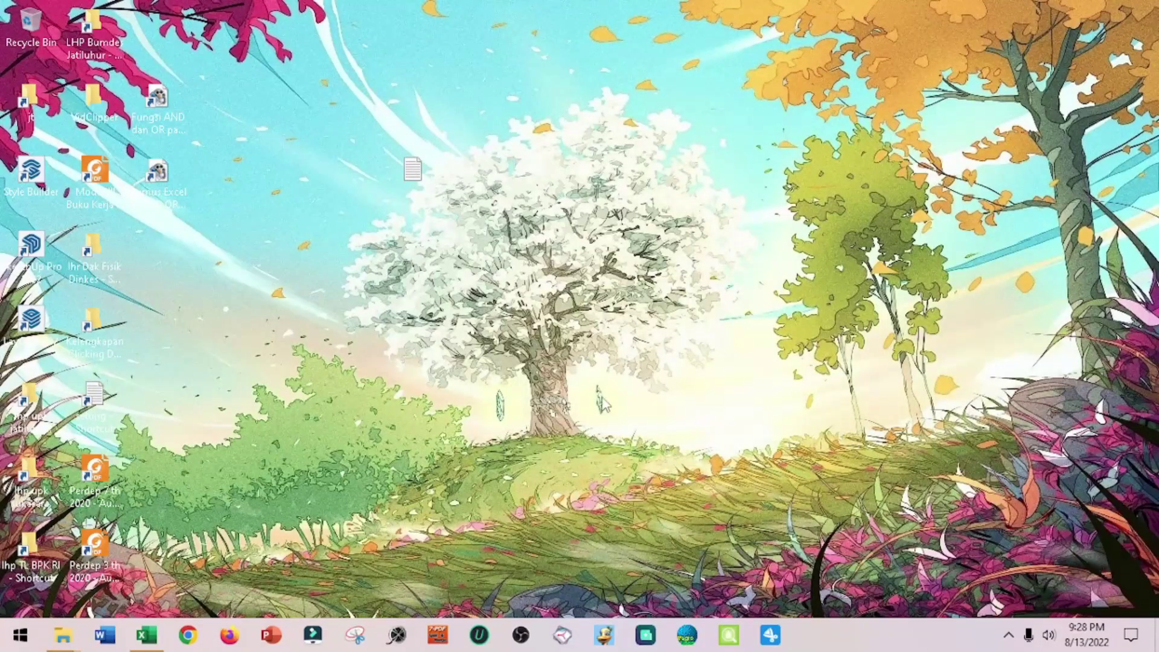
Refresh the desktop twice, then restore the AND/OR formulas workbook from the taskbar.
right_click(509, 330)
left_click(547, 380)
right_click(394, 439)
left_click(446, 289)
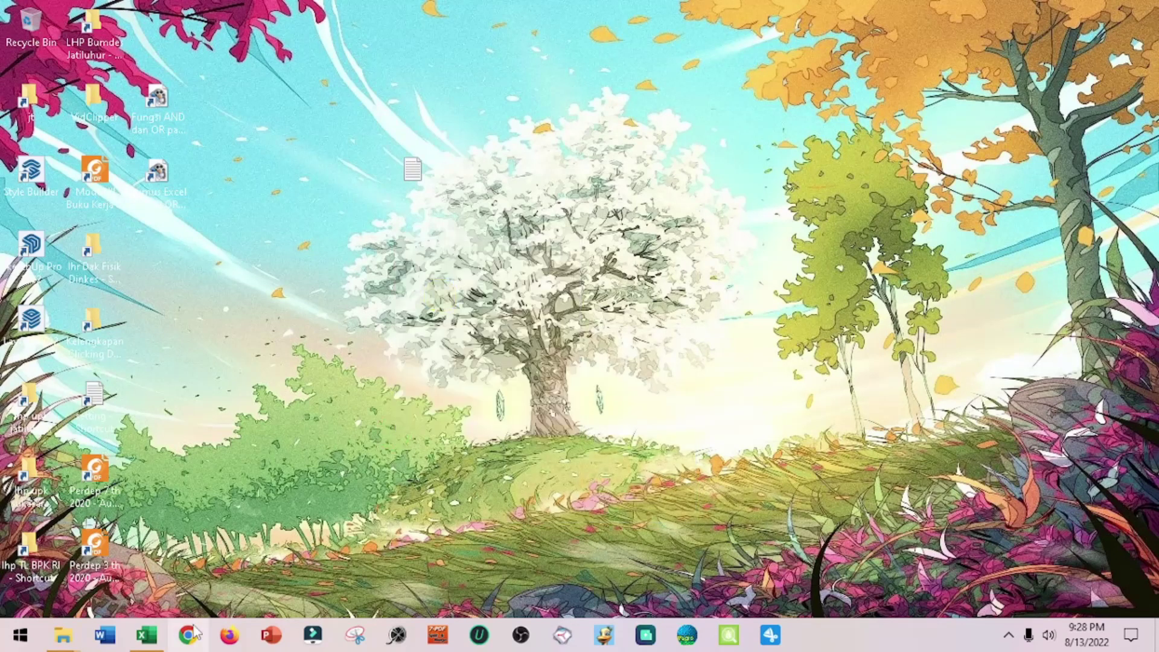
left_click(155, 642)
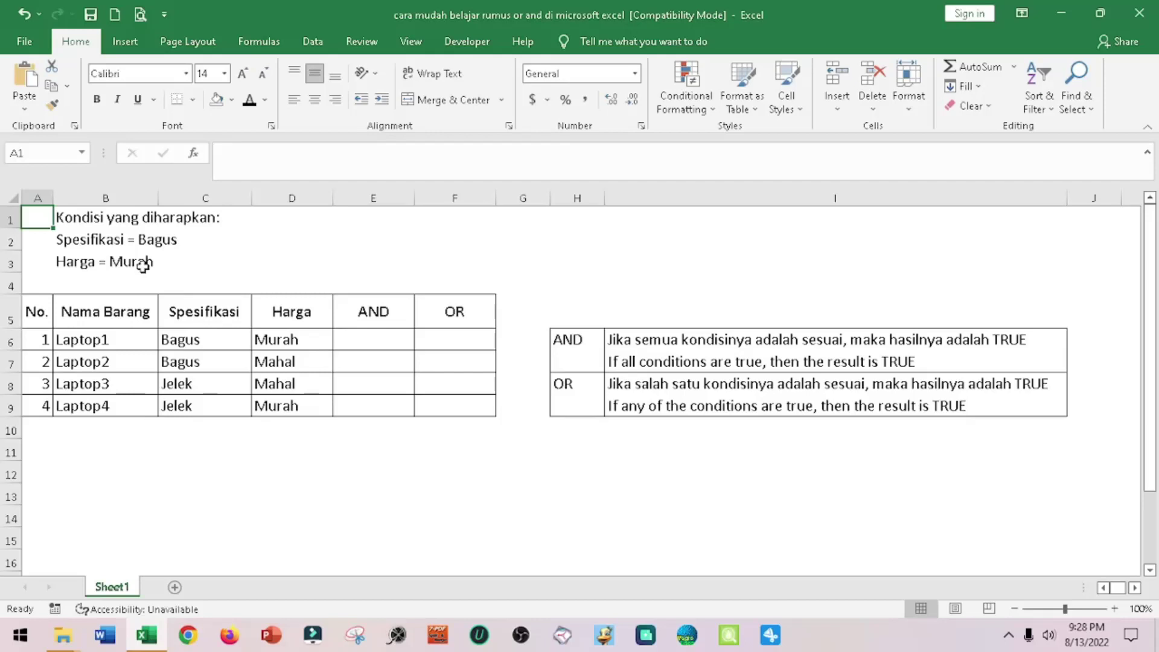
left_click(66, 221)
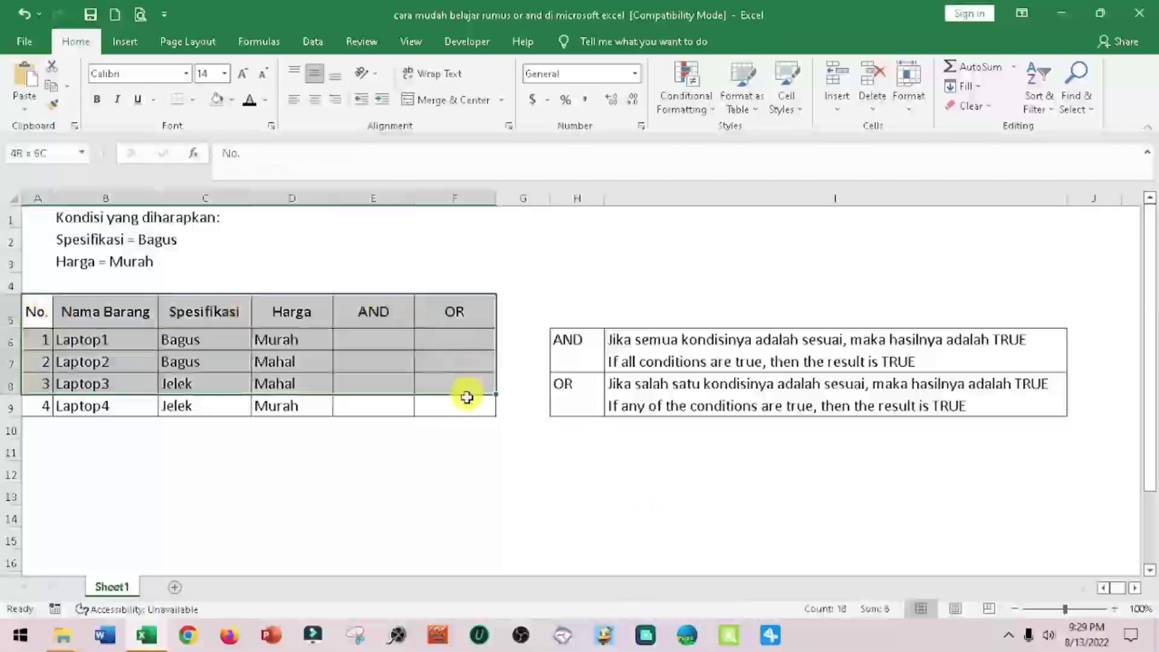
left_click_drag(33, 311, 464, 417)
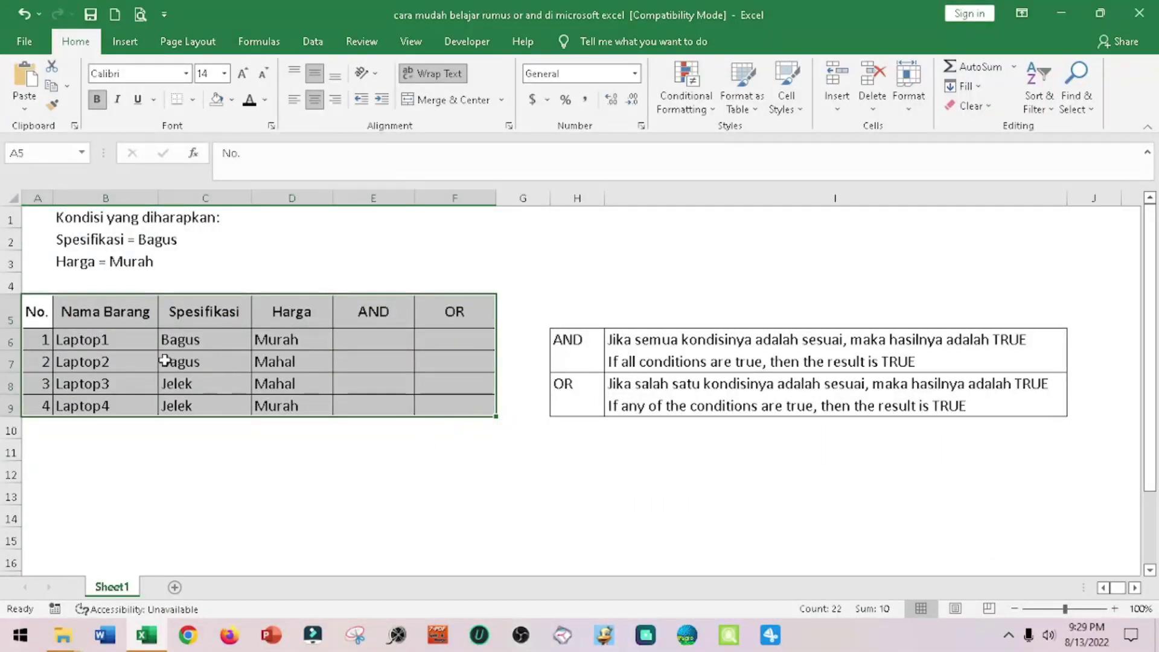
left_click(103, 347)
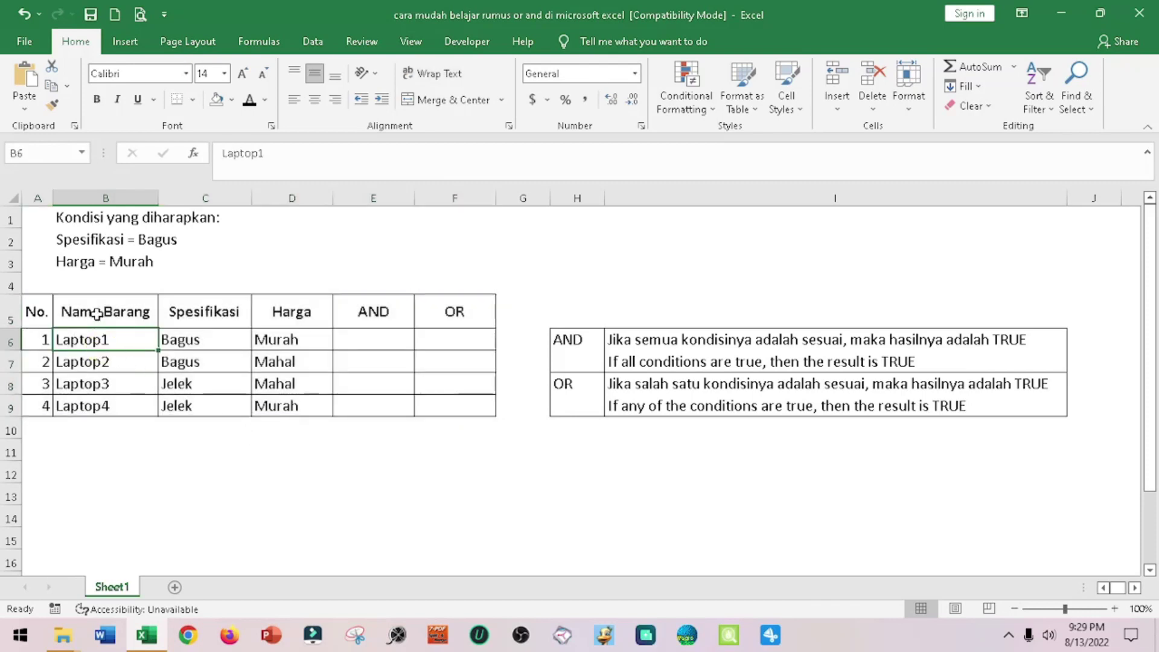
left_click(97, 314)
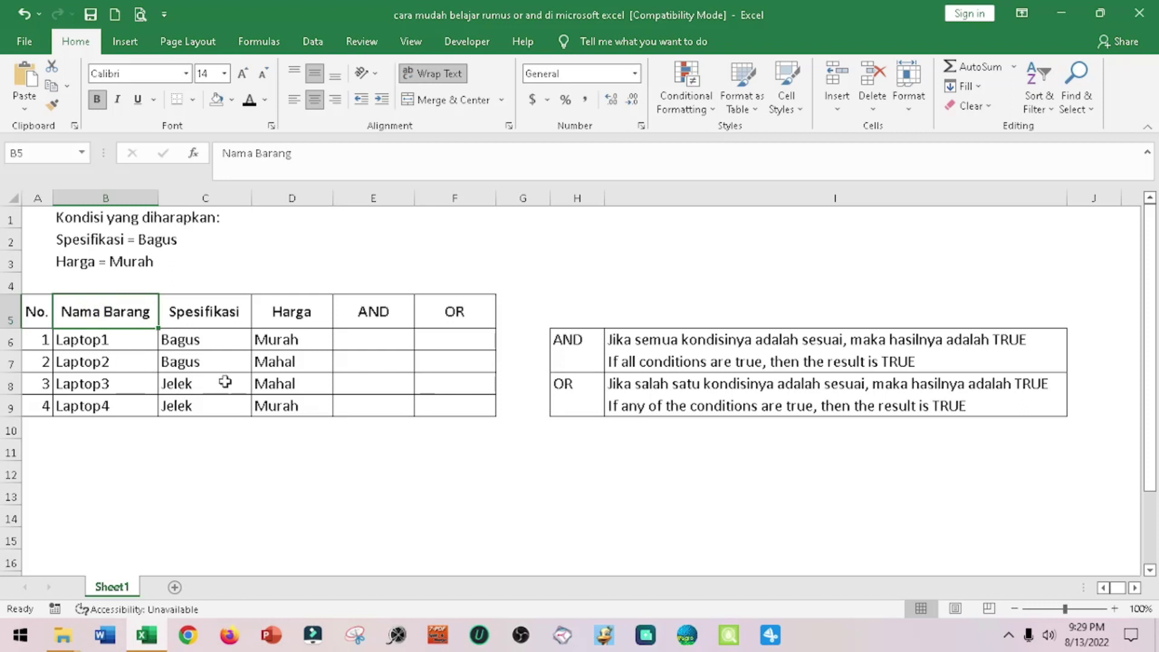
left_click(111, 338)
left_click(118, 367)
left_click(118, 384)
left_click(118, 405)
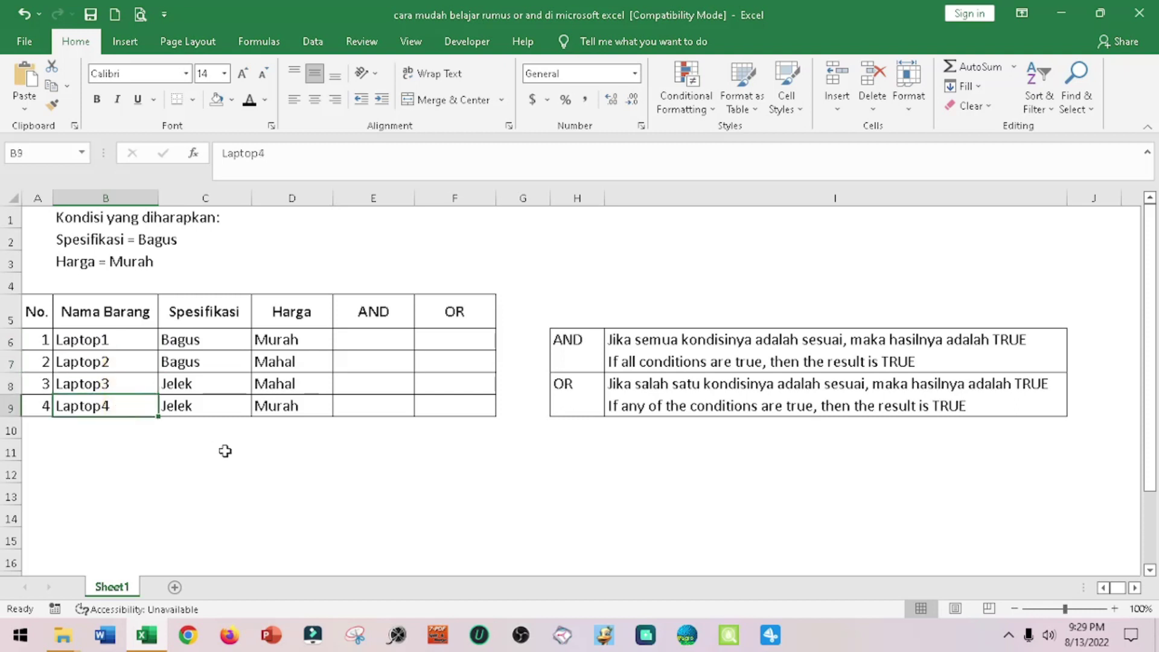
left_click(209, 346)
left_click(300, 340)
left_click(210, 365)
left_click(298, 364)
left_click(228, 389)
left_click(292, 390)
left_click(209, 407)
left_click(295, 406)
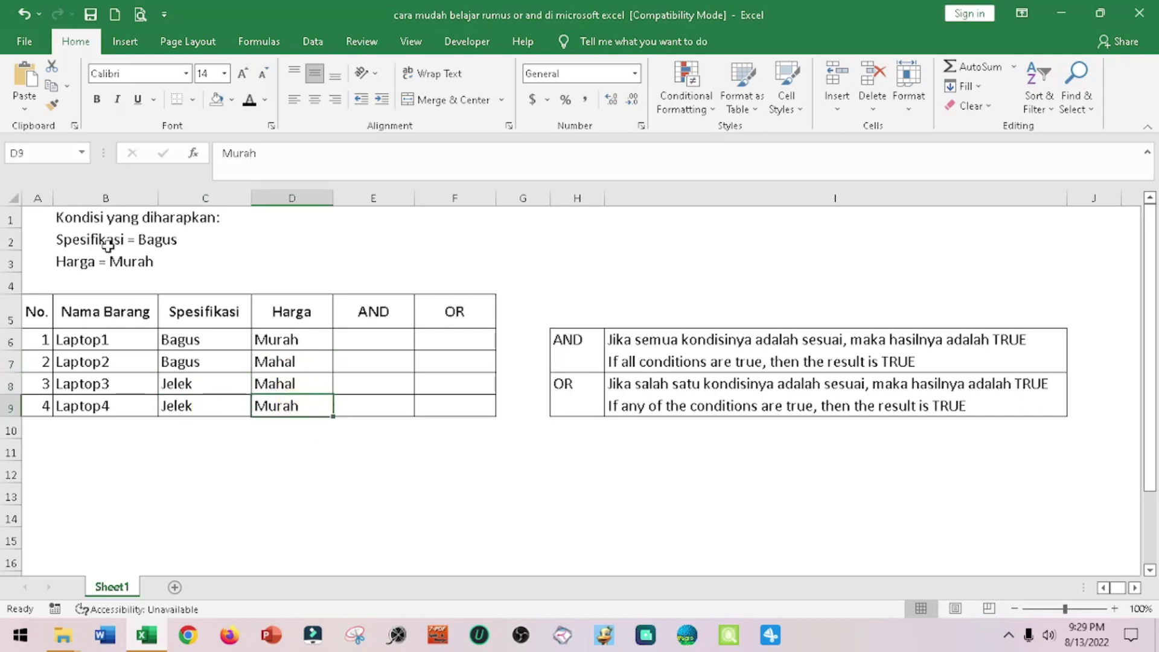
Change the font colour of the condition lines in B1:B3 to Red.
left_click_drag(56, 219, 64, 264)
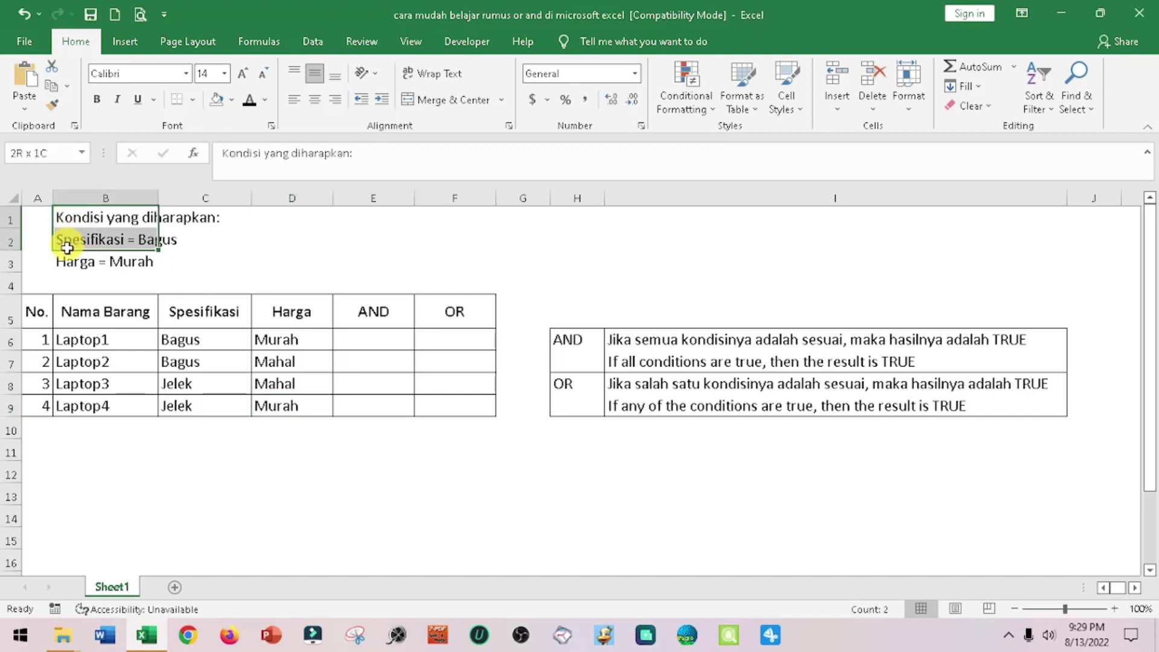
left_click(264, 100)
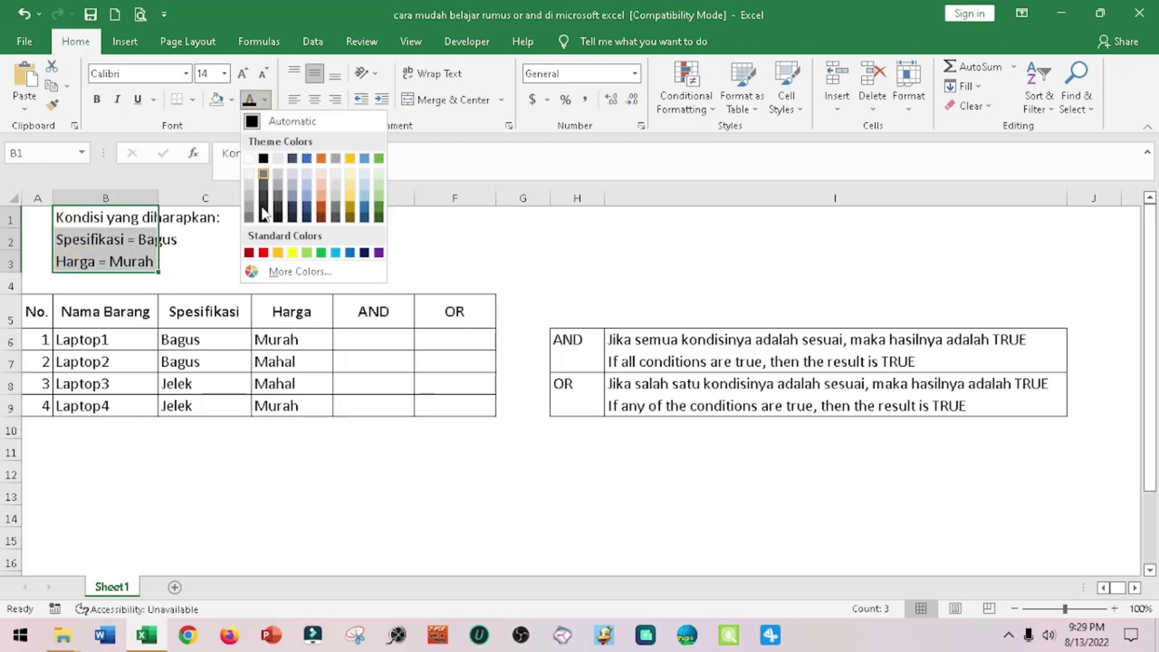
left_click(263, 253)
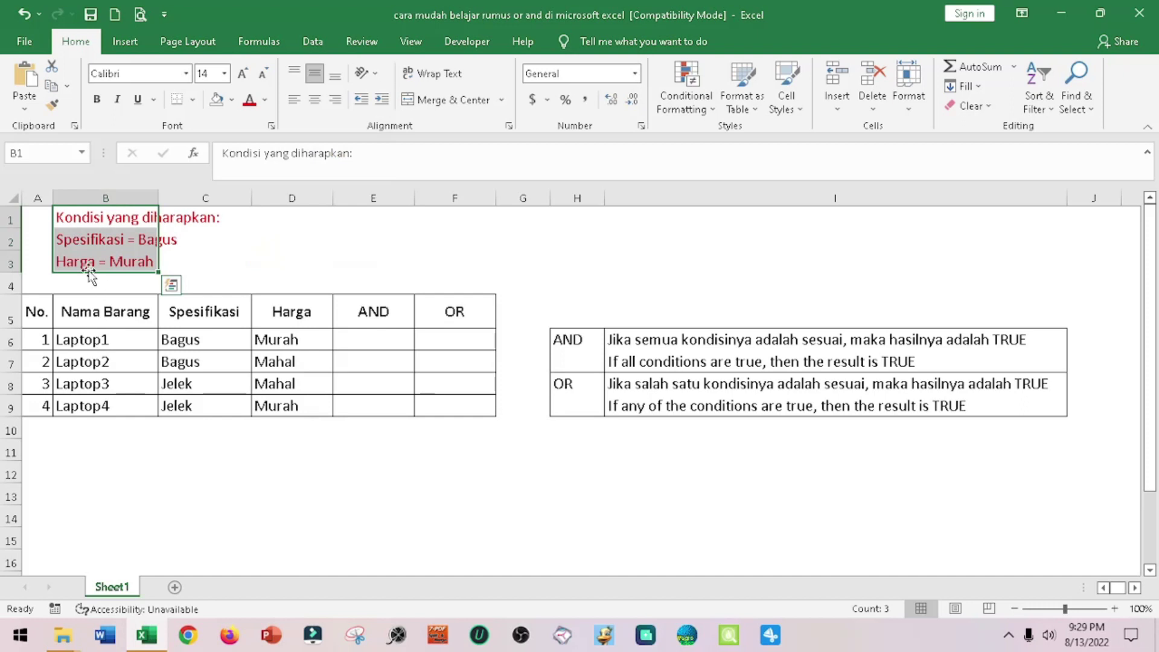
left_click(65, 219)
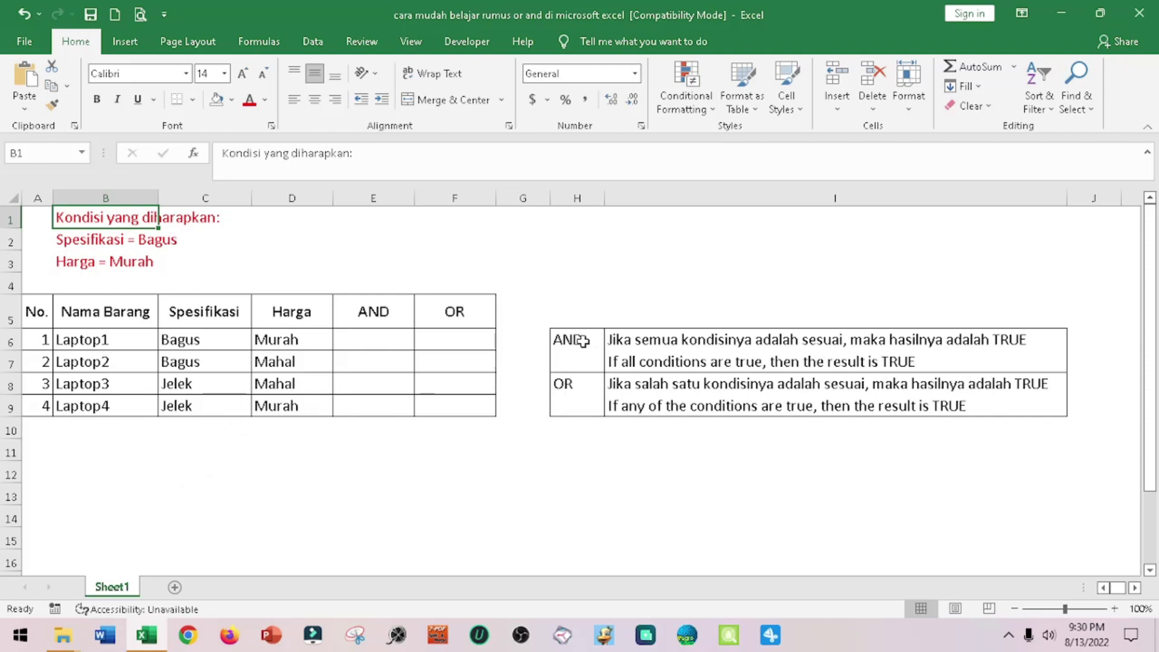
Fill the AND and OR label cells H6:H9 with a light pink from More Colors.
left_click_drag(581, 342, 572, 404)
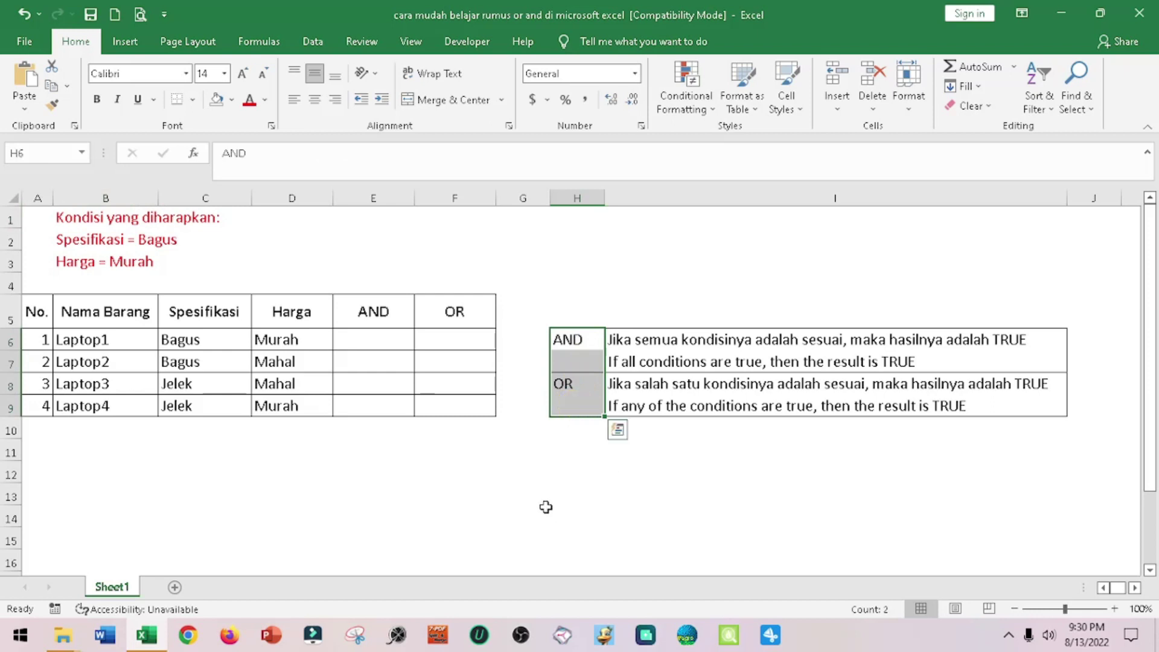
left_click(233, 100)
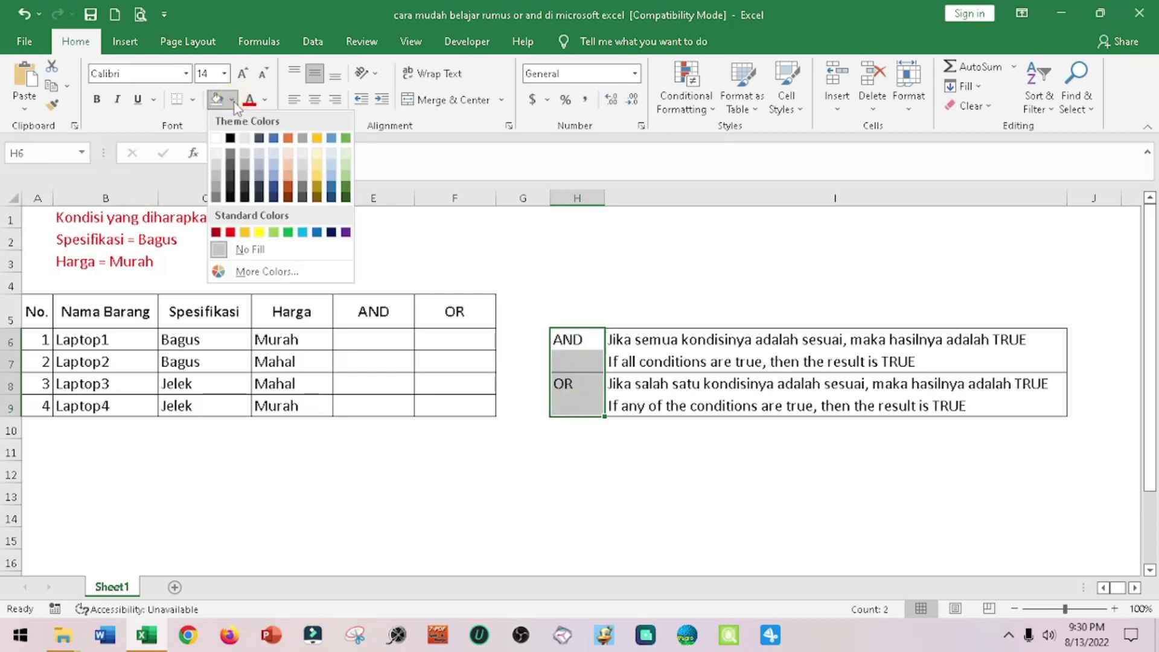
left_click(256, 274)
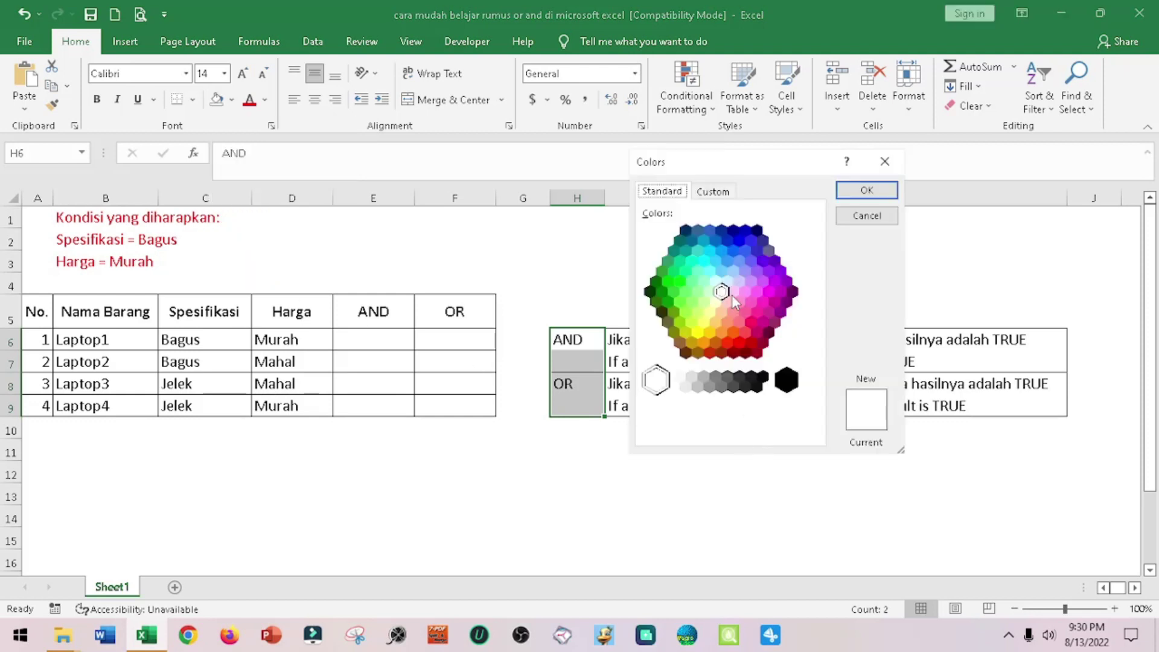
left_click(733, 292)
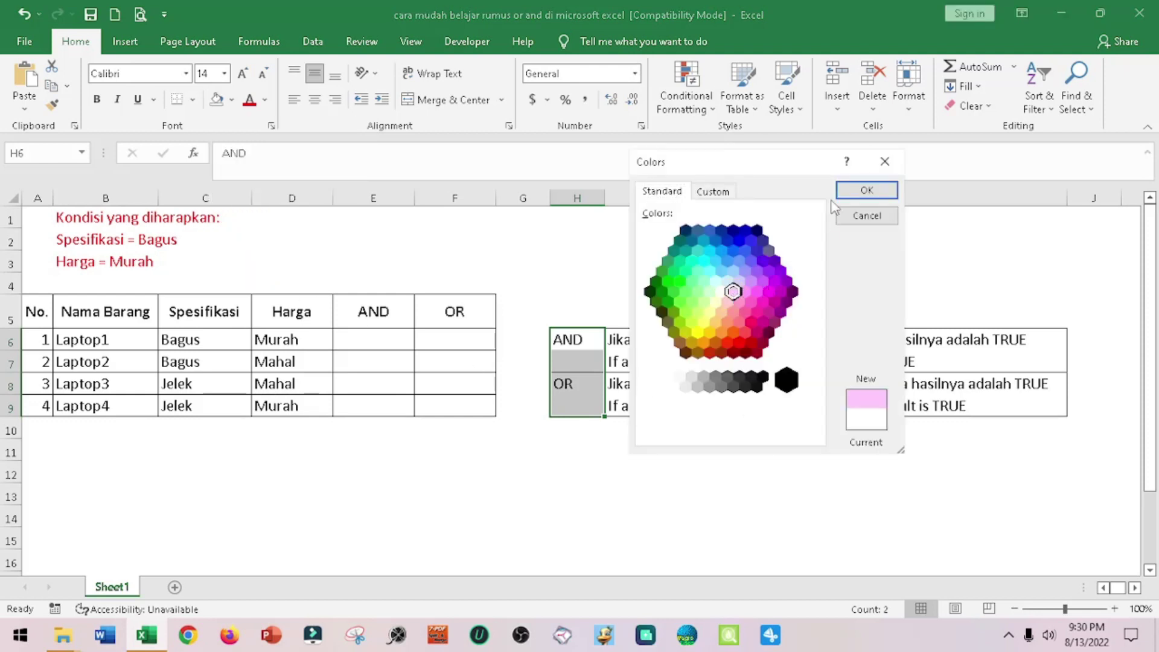
left_click(865, 191)
left_click_drag(628, 341, 640, 405)
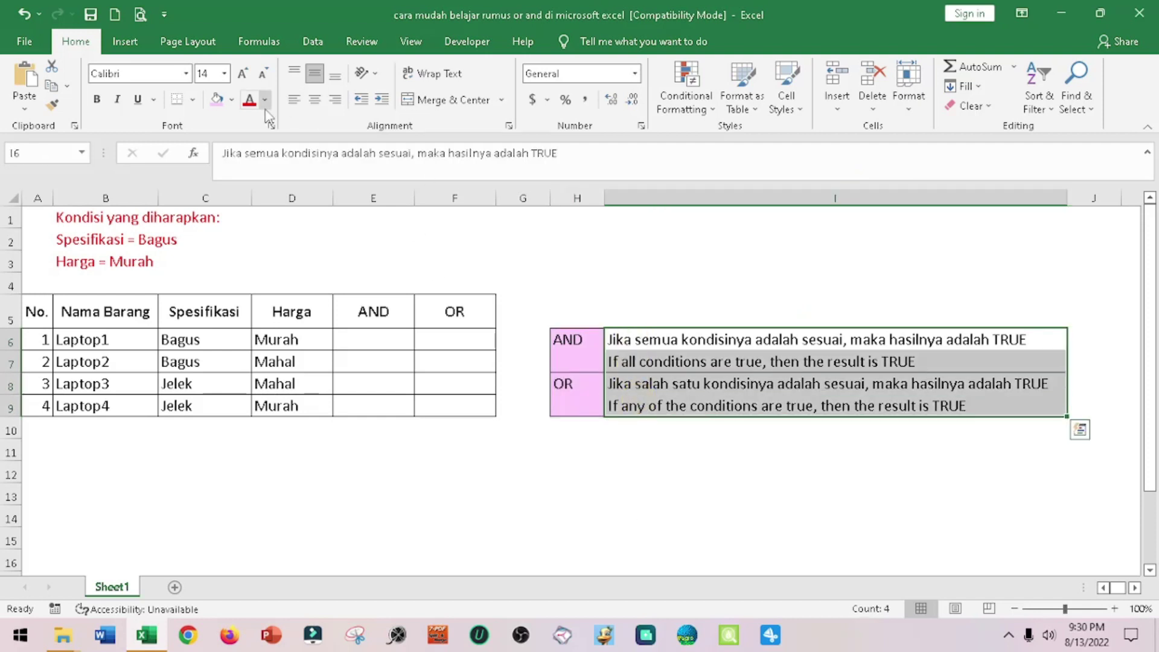
Fill the explanation sentence cells I6:I9 with a bright green from More Colors.
left_click(231, 108)
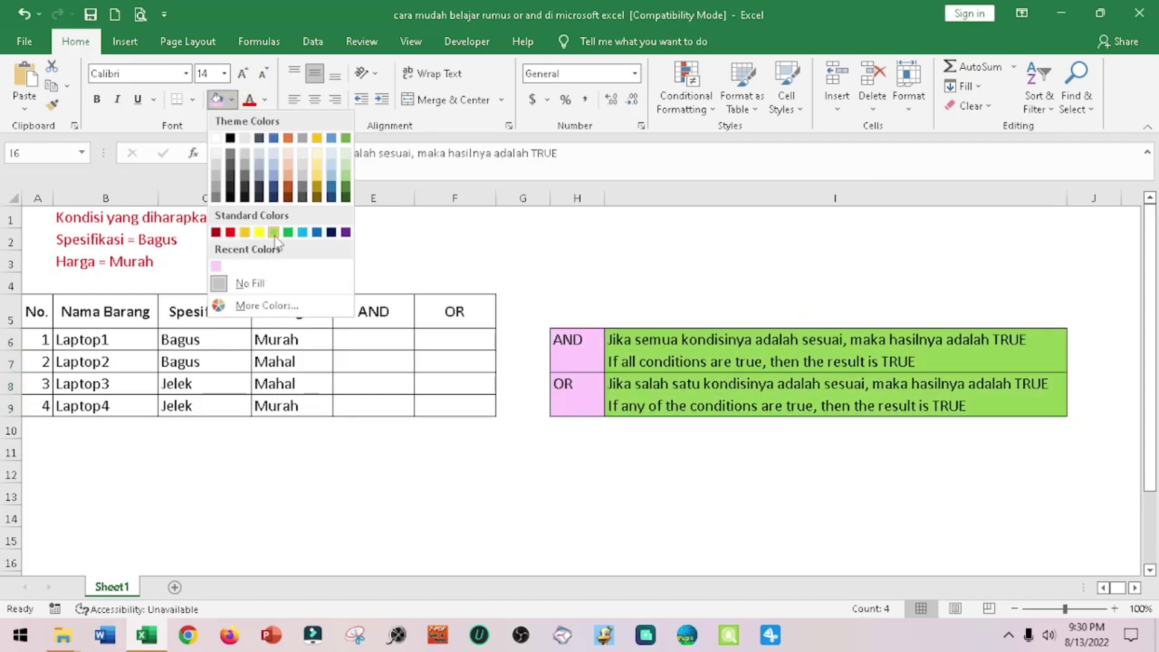
left_click(237, 306)
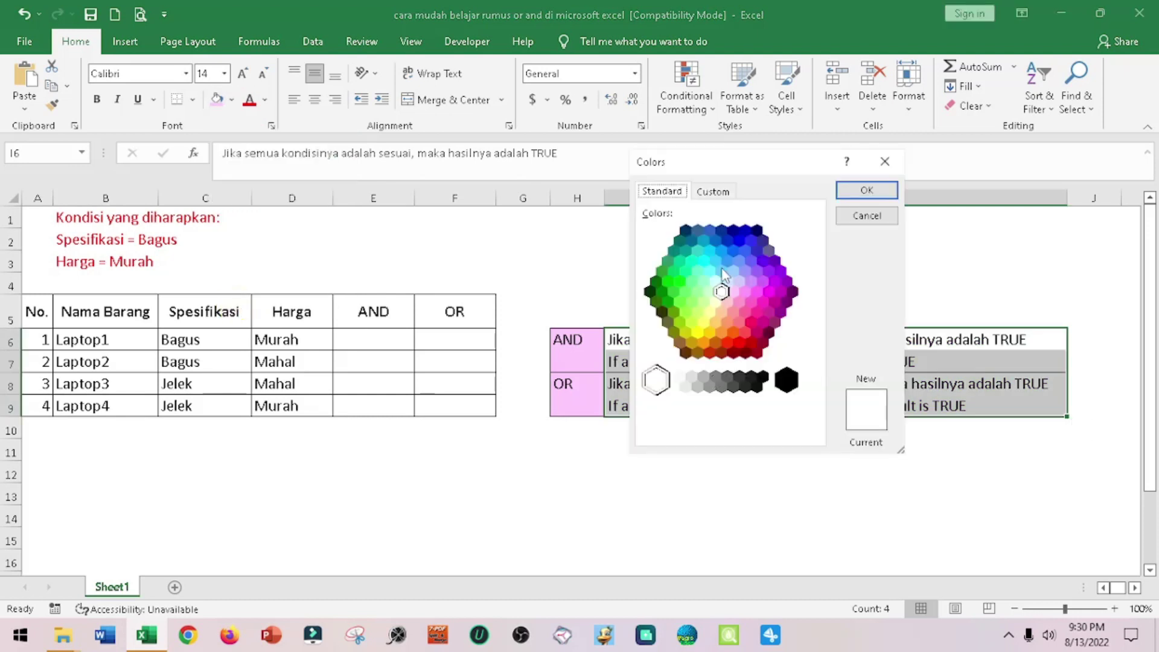
left_click(691, 275)
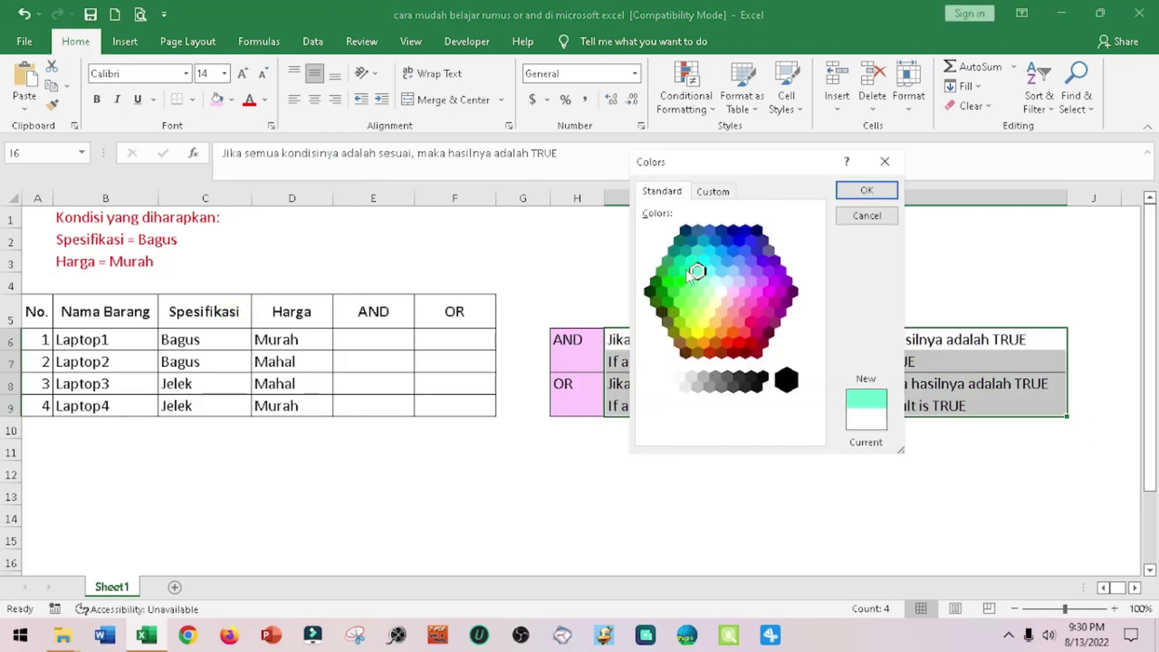
left_click(686, 273)
left_click(676, 280)
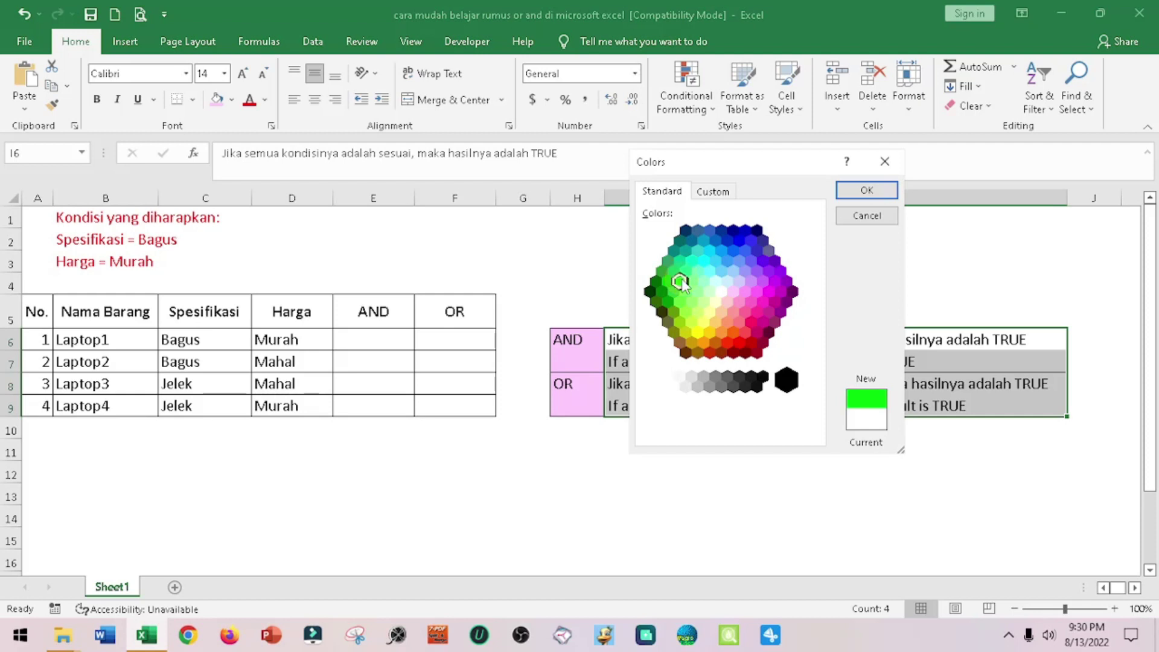
left_click(868, 190)
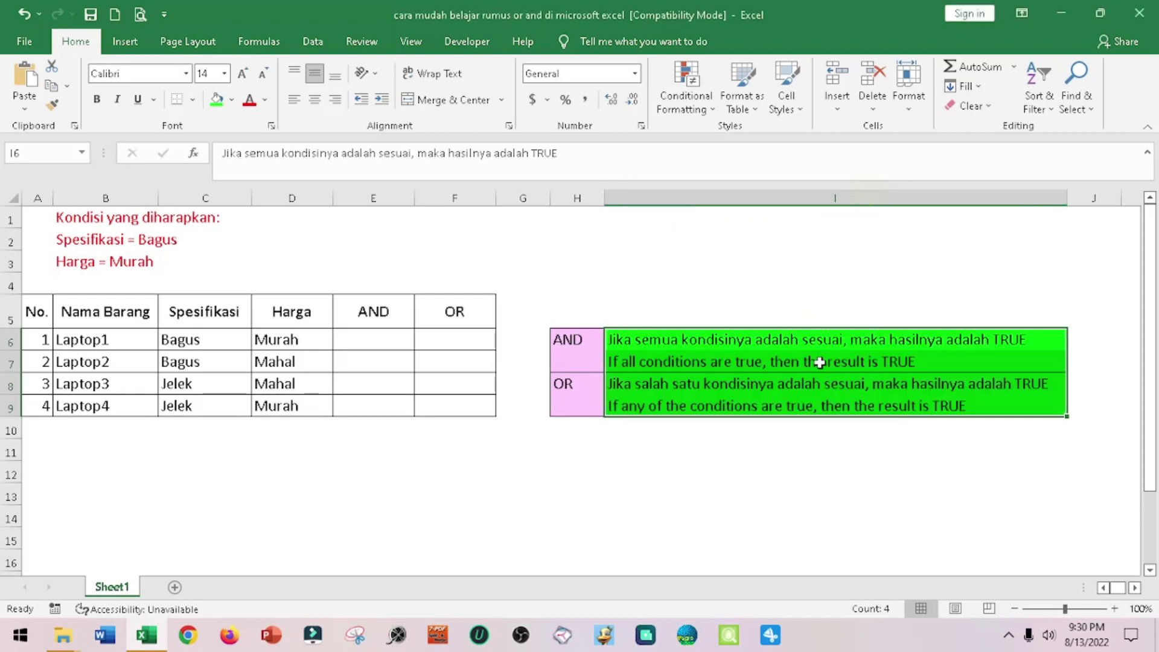
Change the font colour of the English sentences in I7 and I9 to blue.
left_click(670, 364)
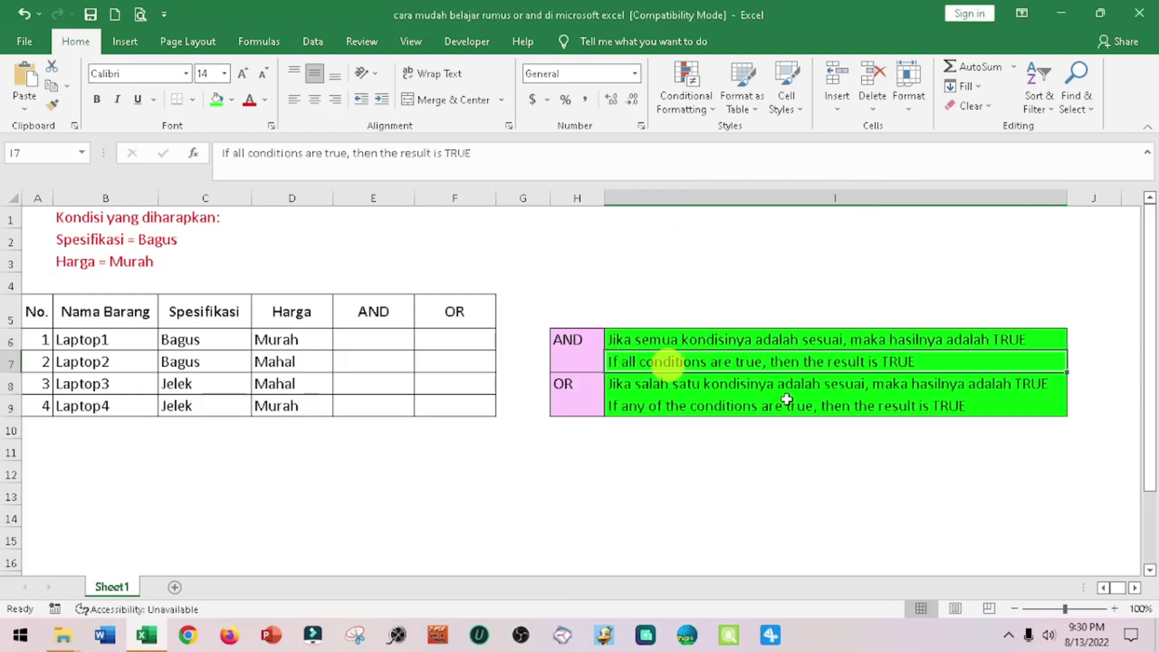
left_click(648, 415)
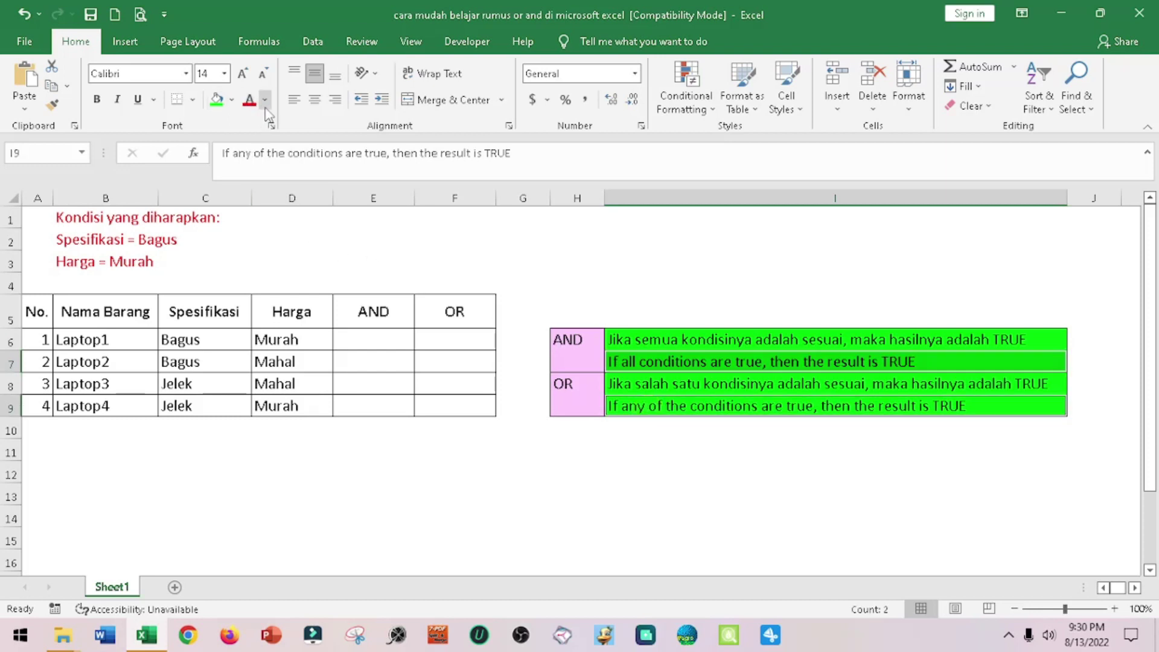
left_click(264, 101)
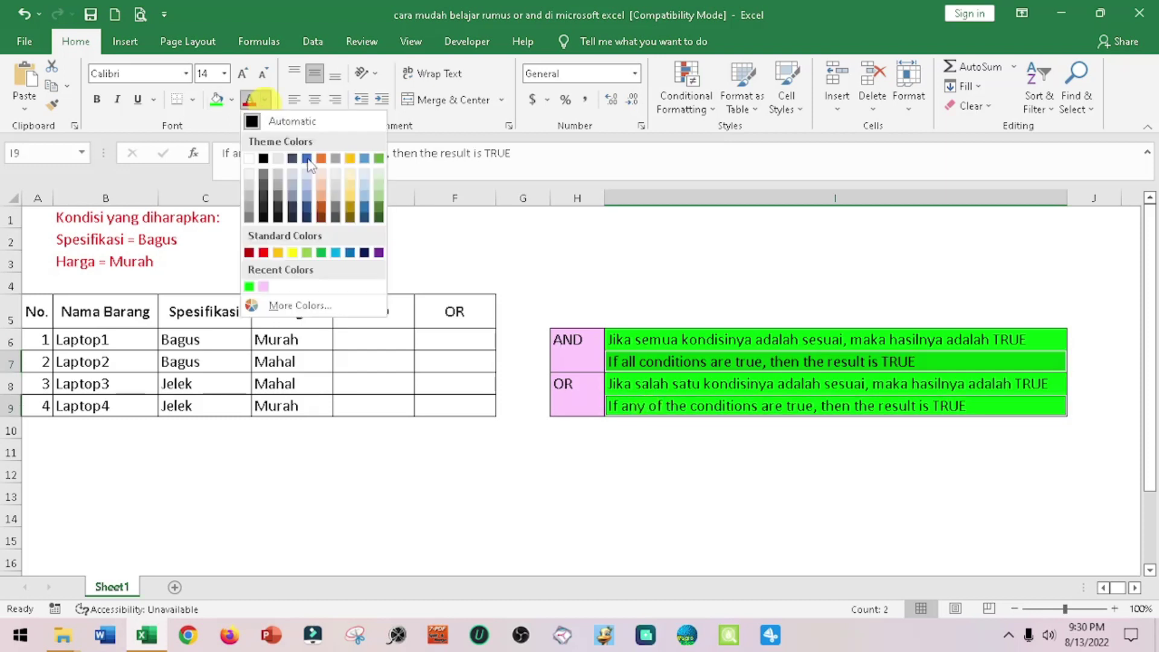
left_click(351, 252)
left_click(357, 383)
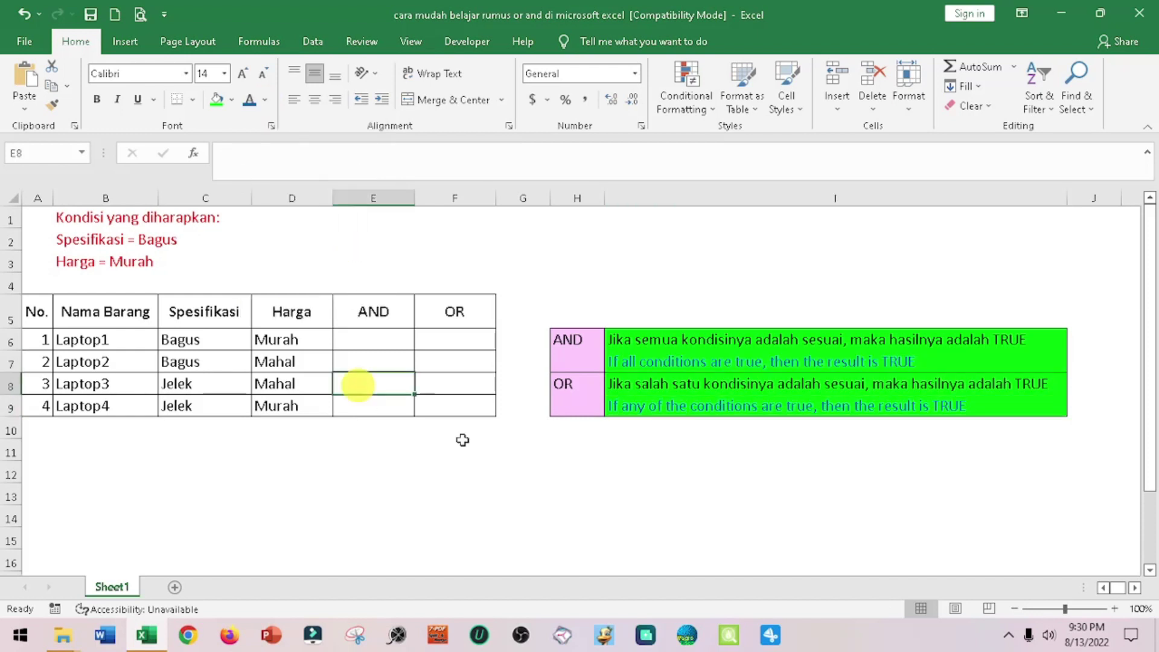
left_click(96, 346)
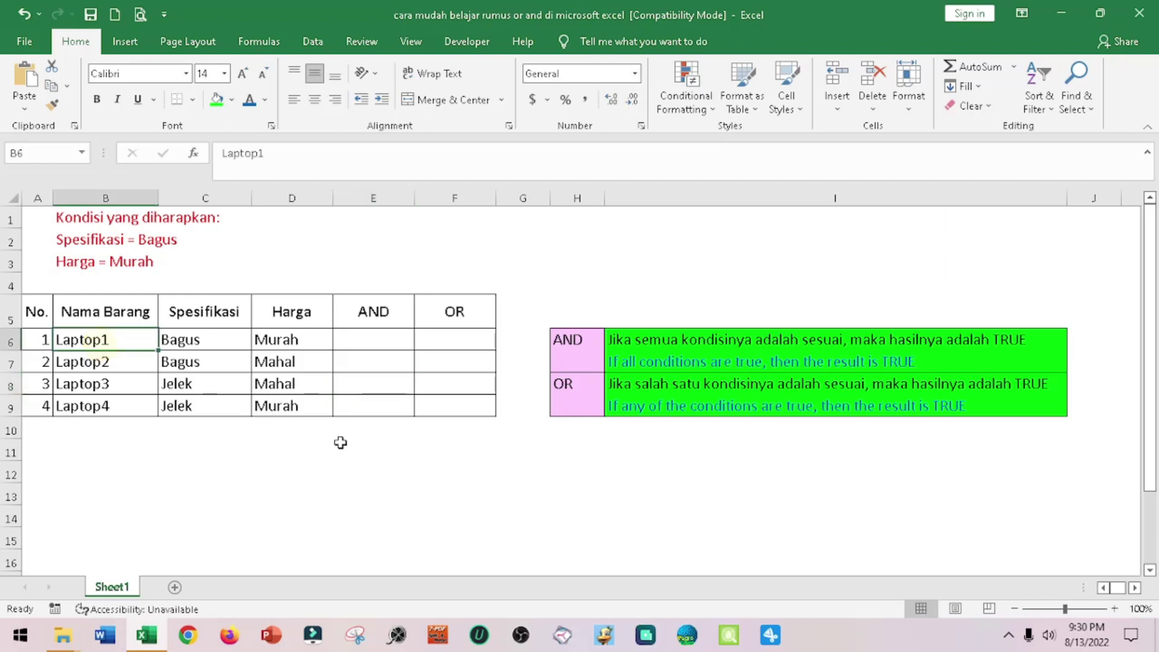
left_click(389, 325)
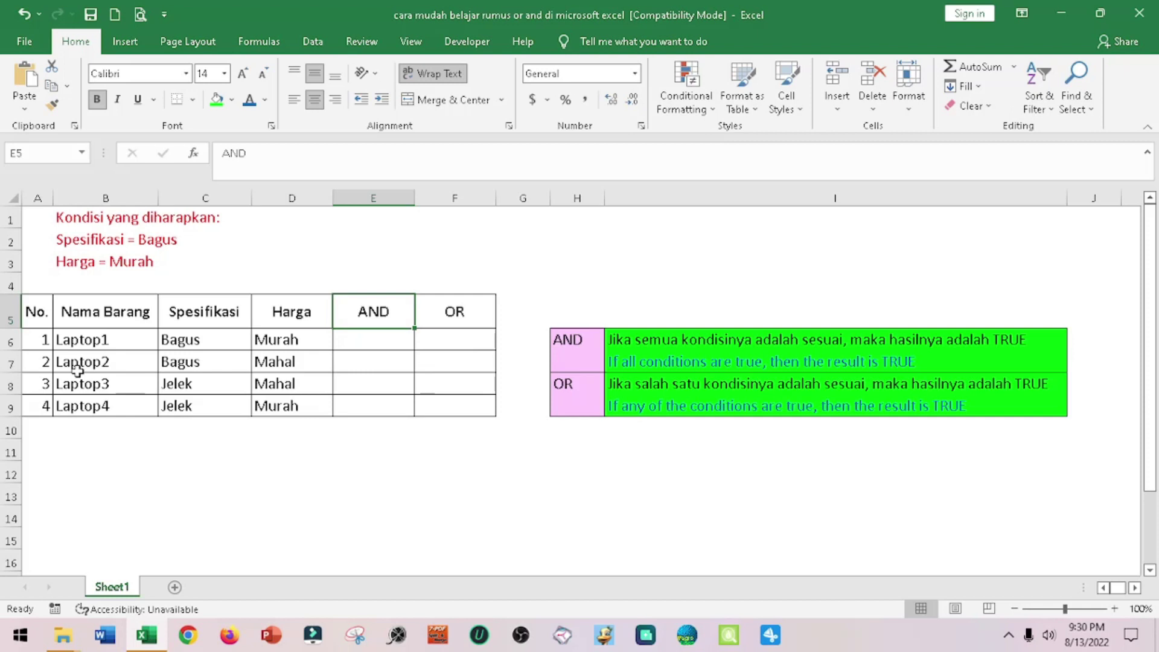
left_click(82, 343)
left_click(117, 383)
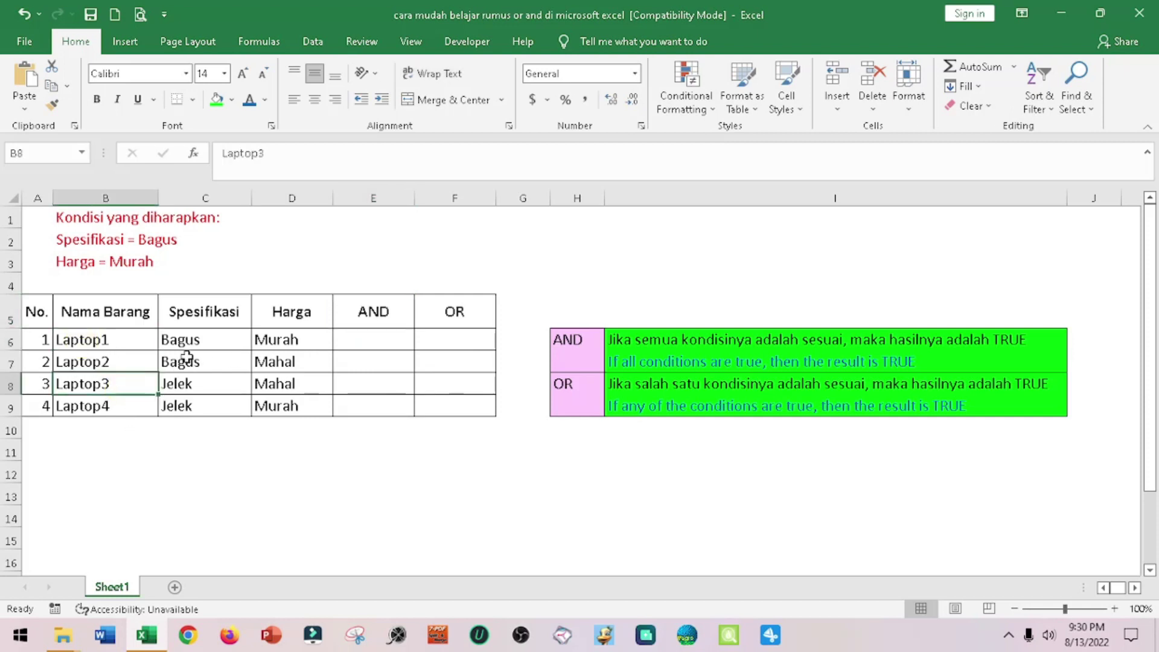
left_click(384, 342)
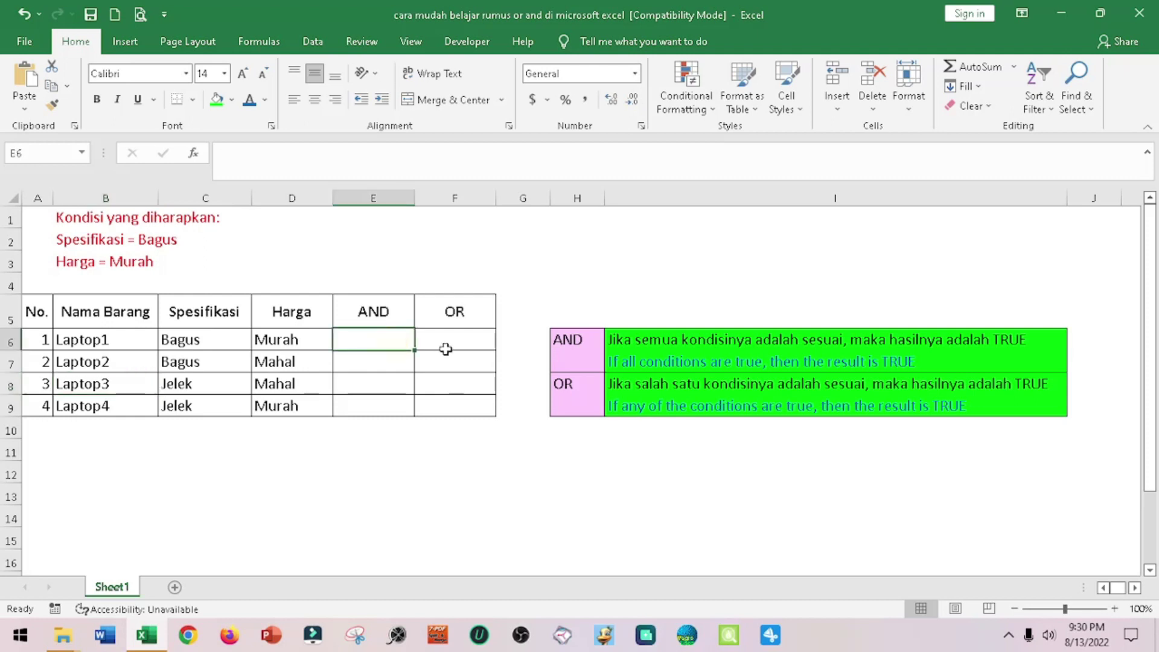
left_click(445, 349)
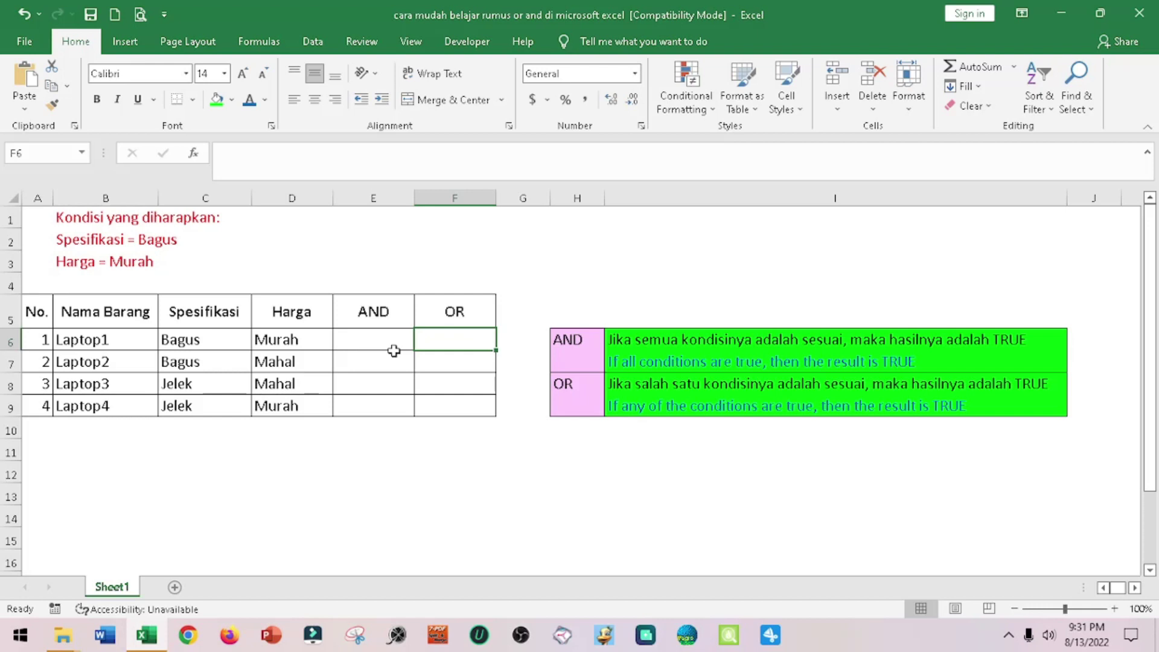
left_click(566, 385)
left_click(586, 333)
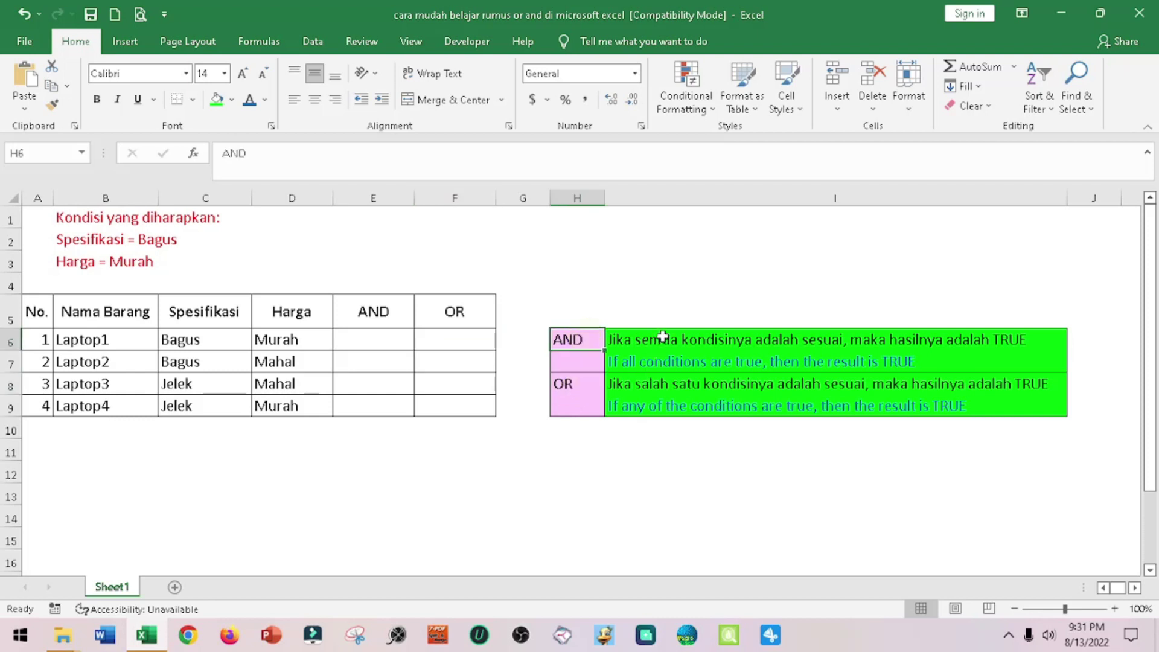
left_click(663, 337)
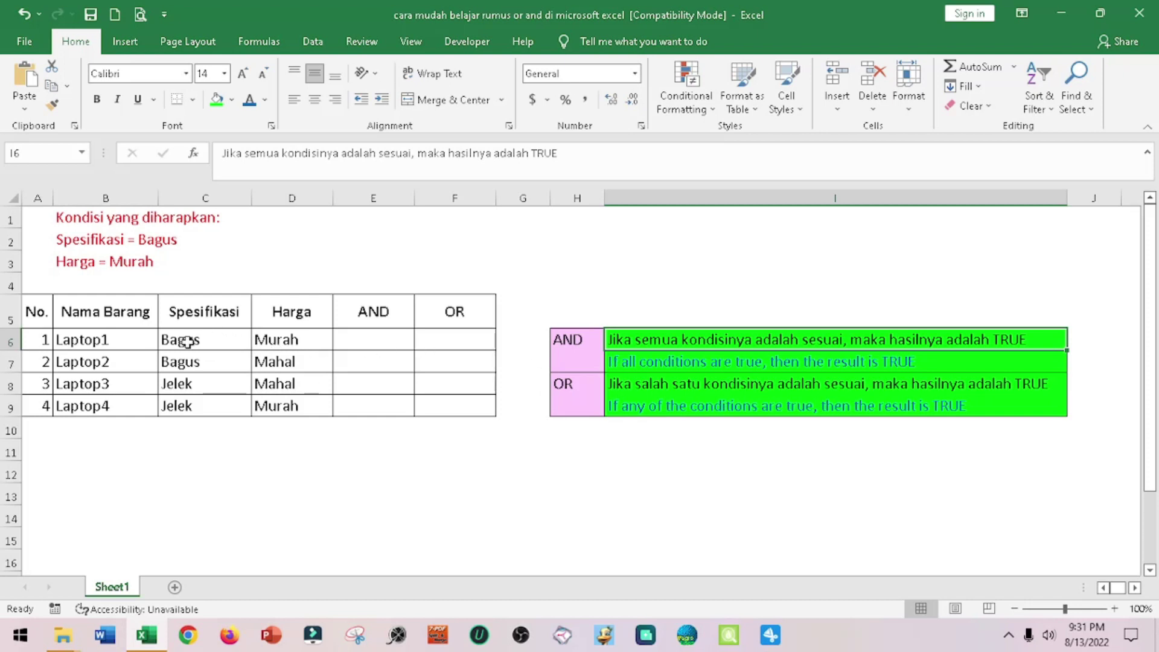
left_click(75, 241)
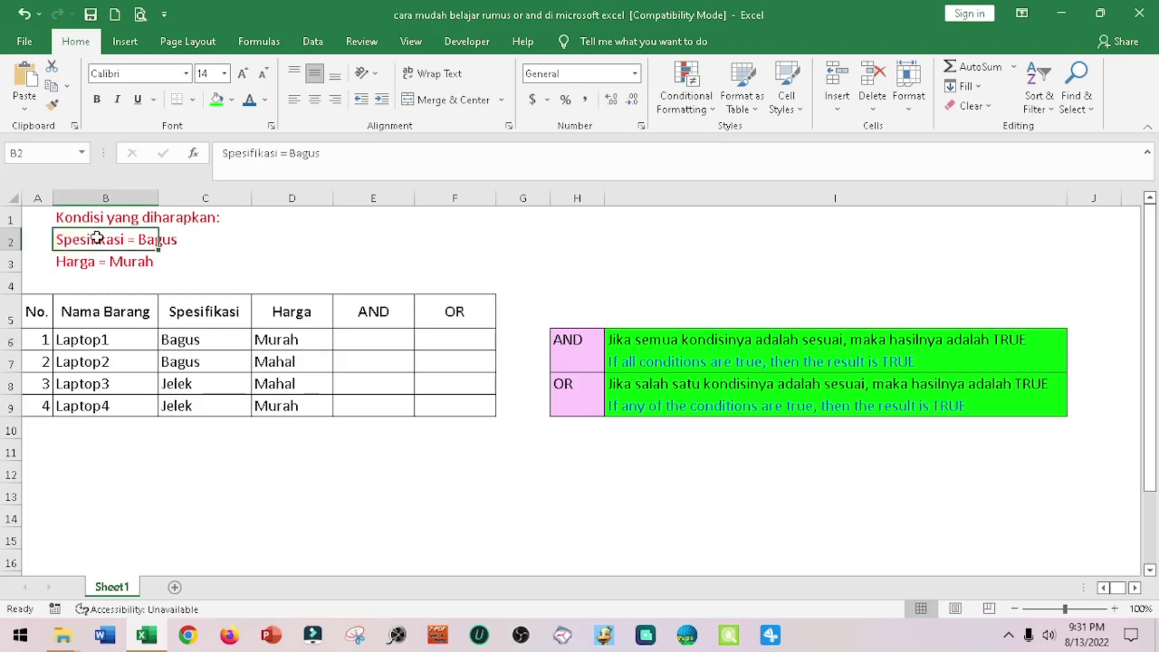
left_click(81, 263)
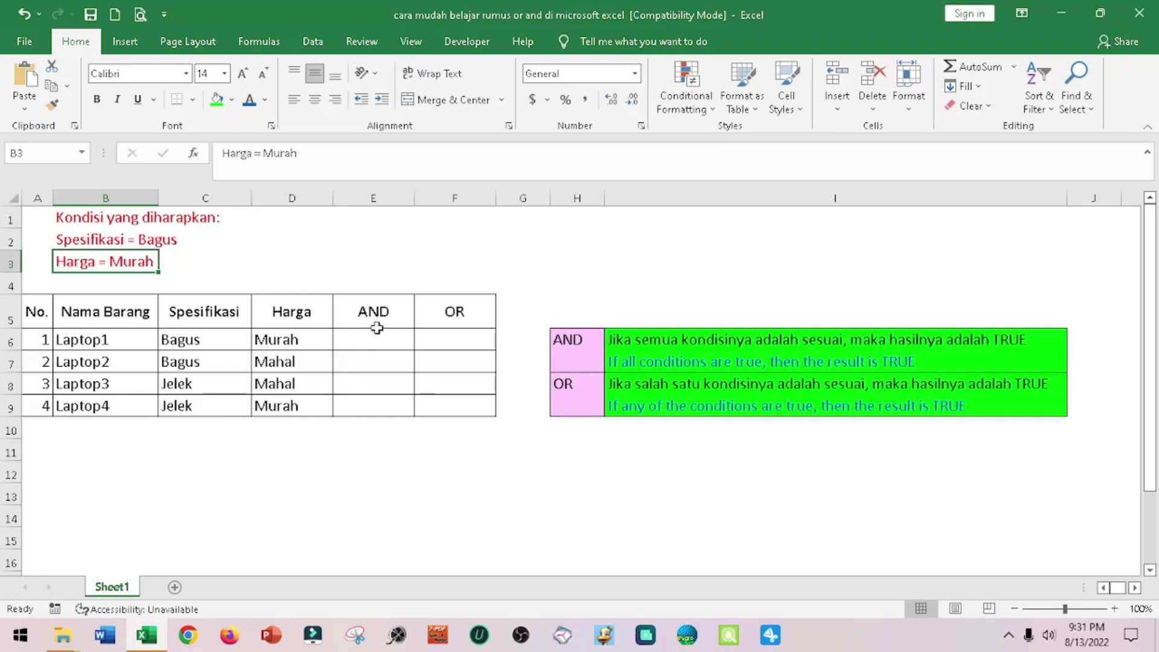
left_click(350, 347)
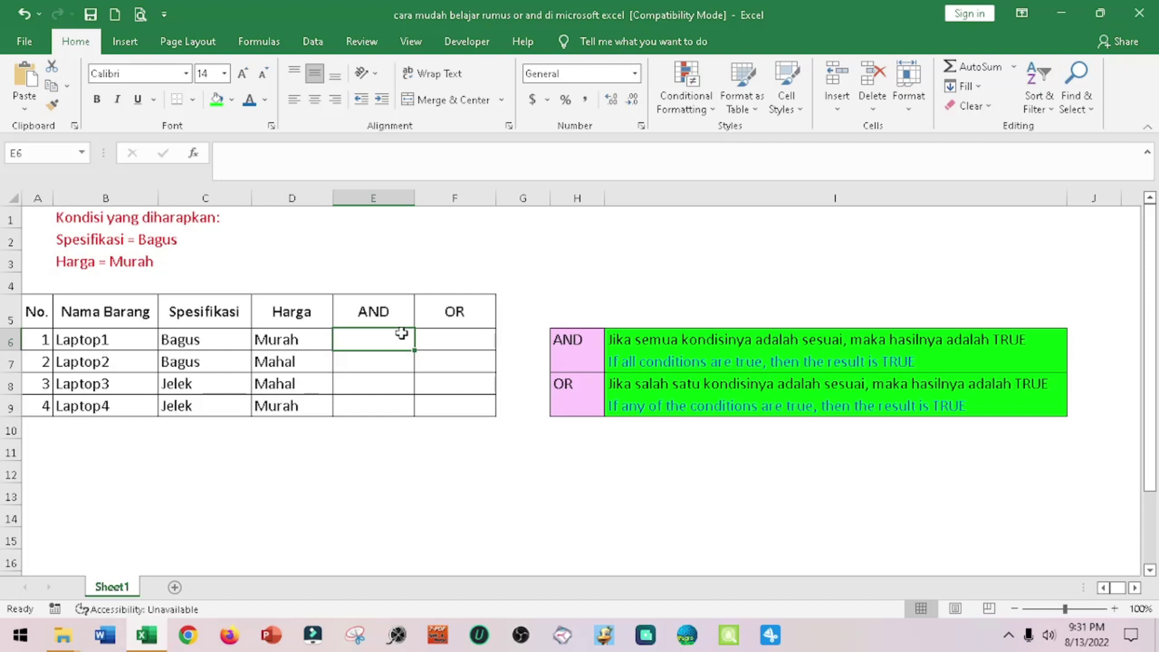
left_click(665, 339)
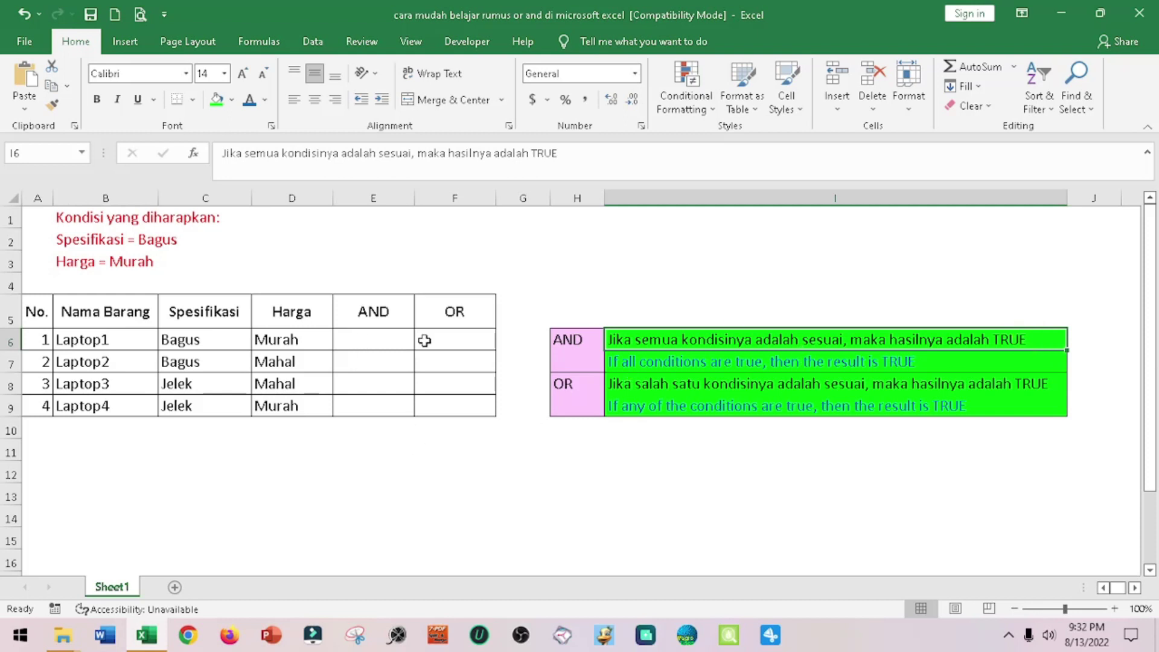
left_click(456, 349)
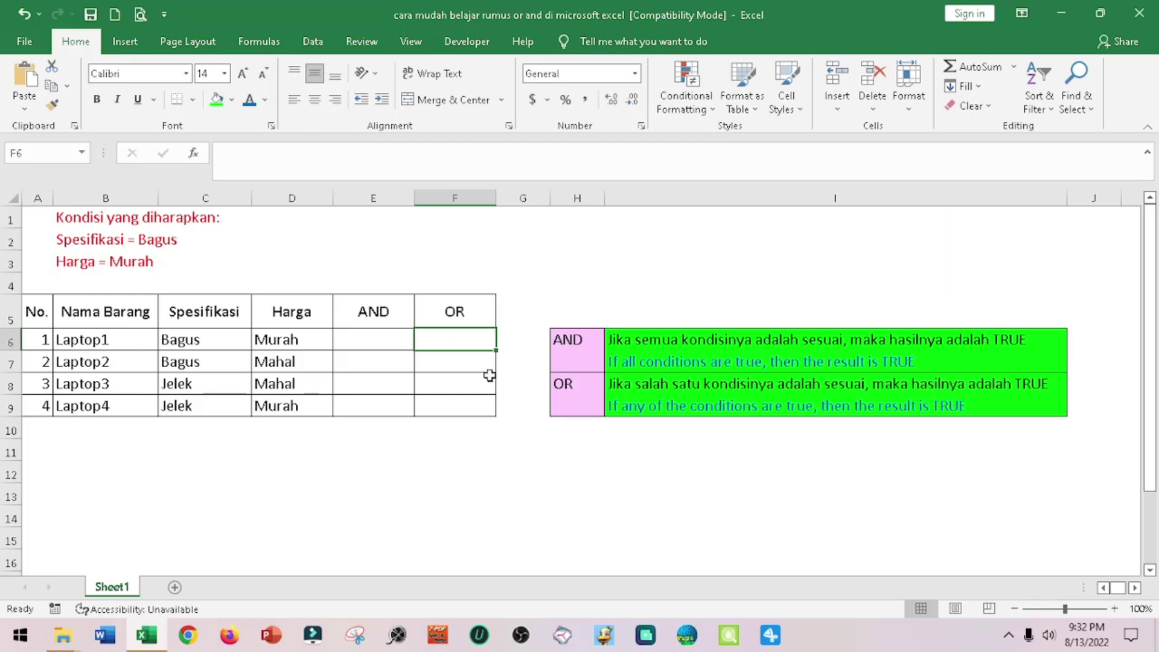
left_click(192, 341)
left_click(271, 340)
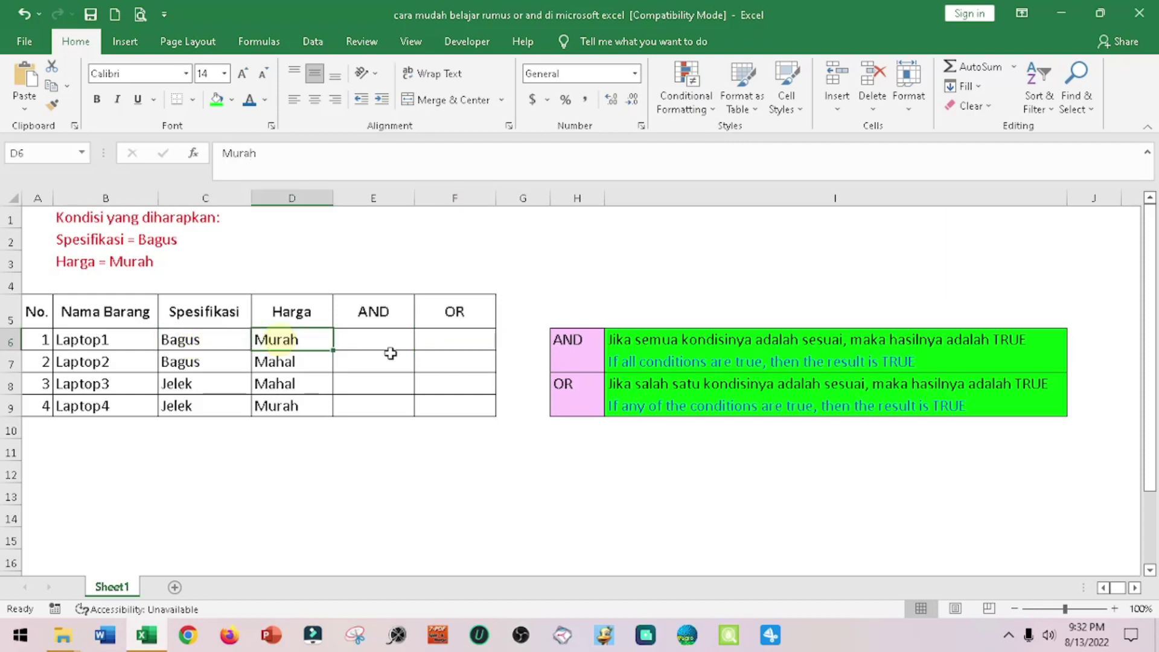
left_click(445, 337)
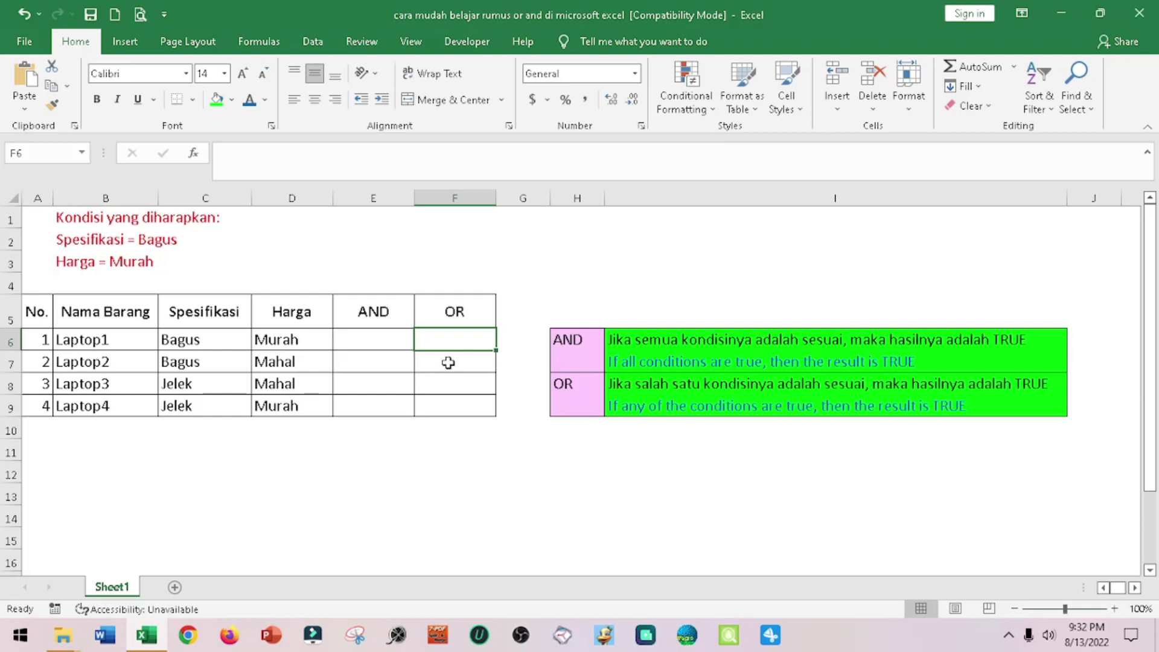
left_click(195, 363)
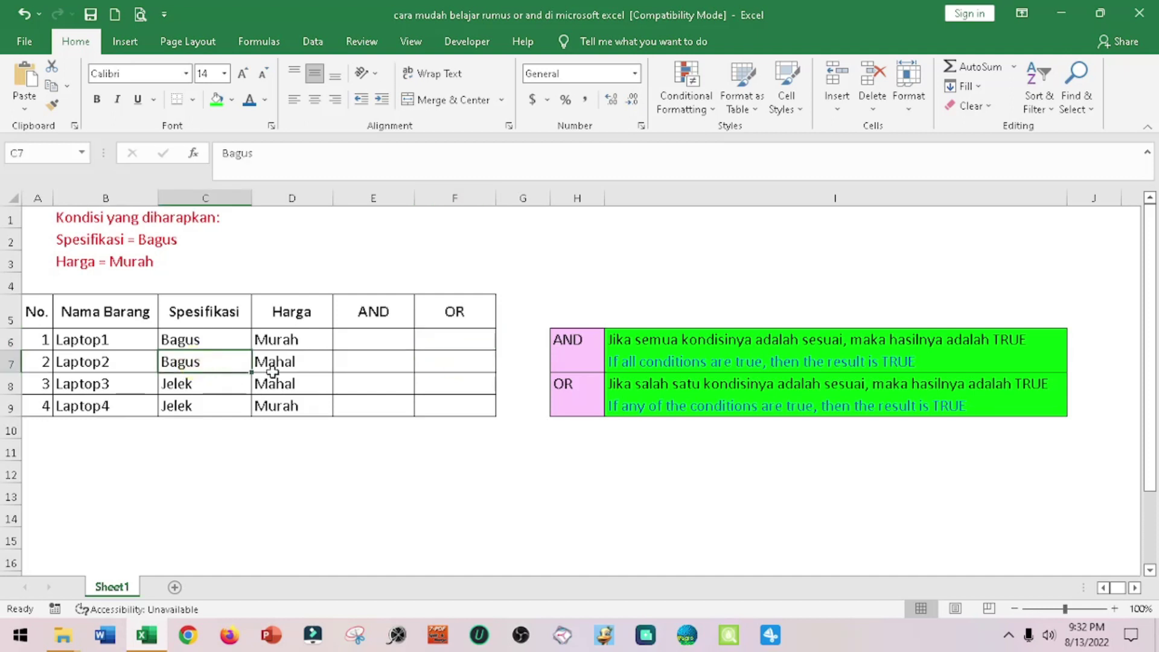
left_click(300, 366)
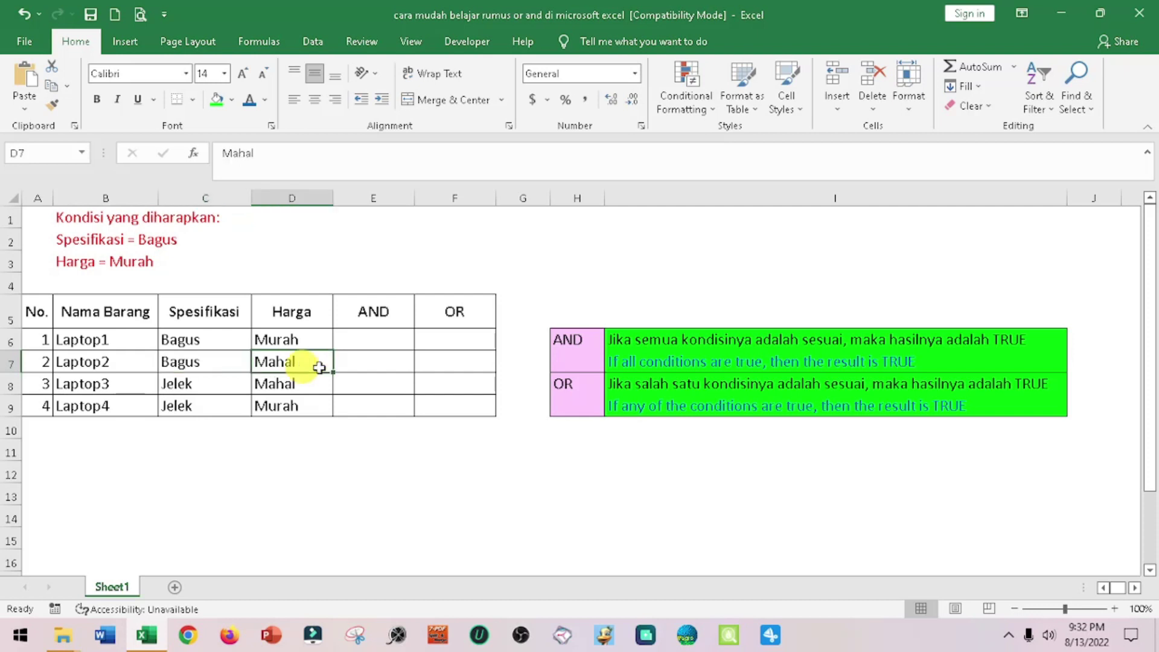
left_click(398, 358)
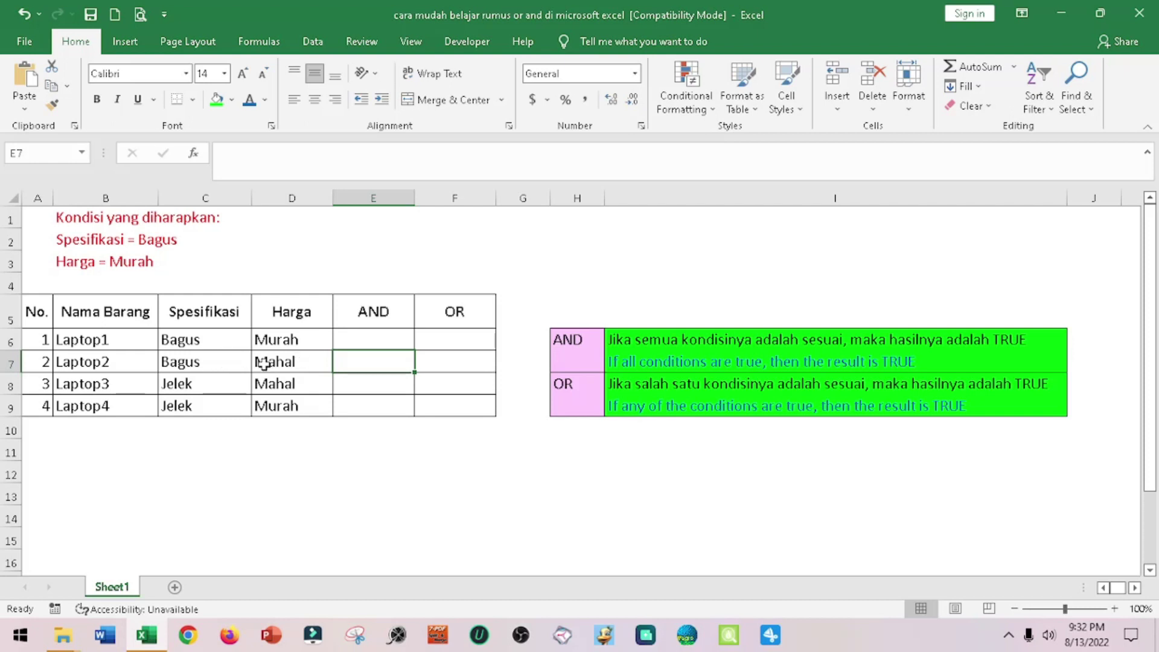
left_click(207, 361)
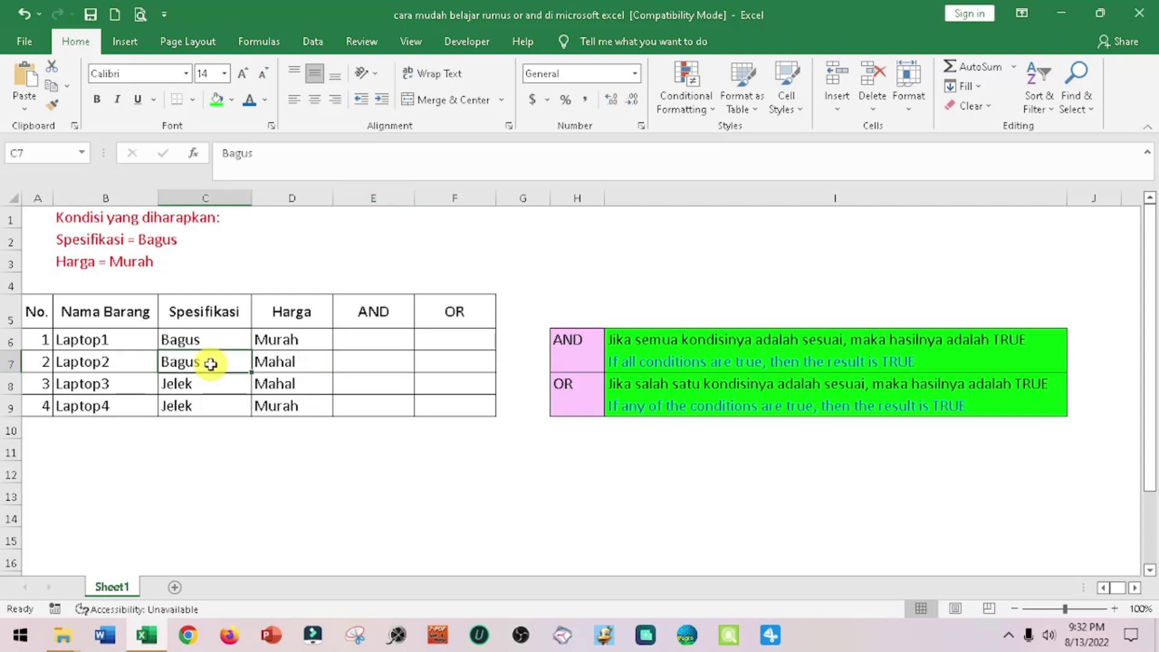
left_click(290, 363)
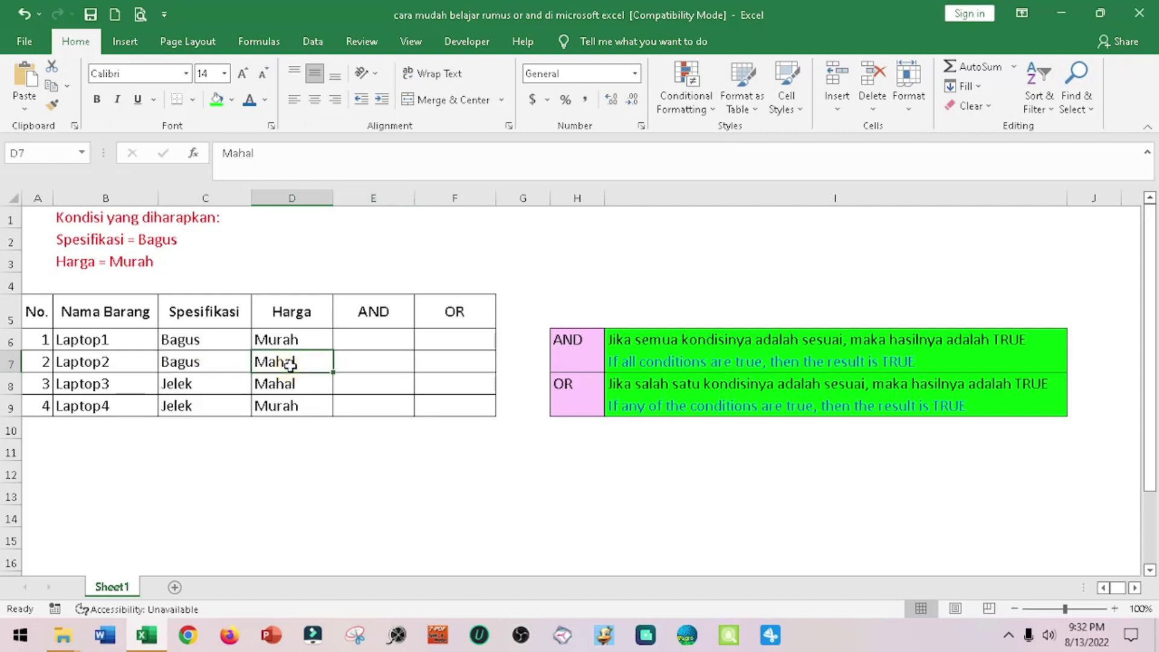
left_click(462, 360)
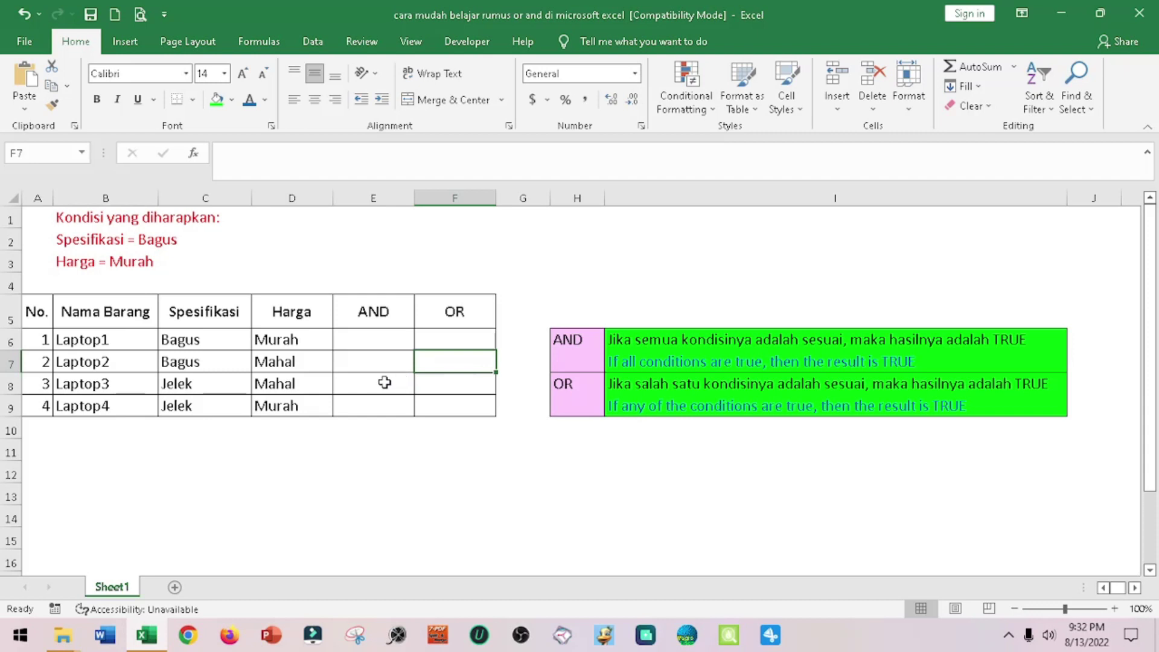
left_click(191, 384)
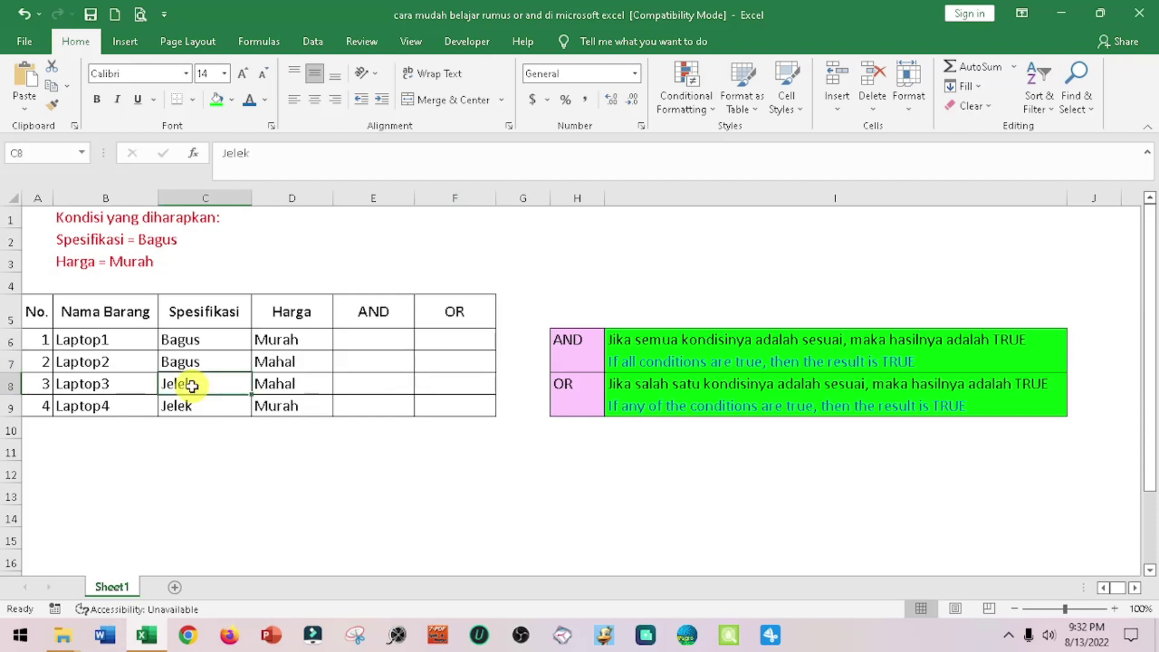
left_click(299, 385)
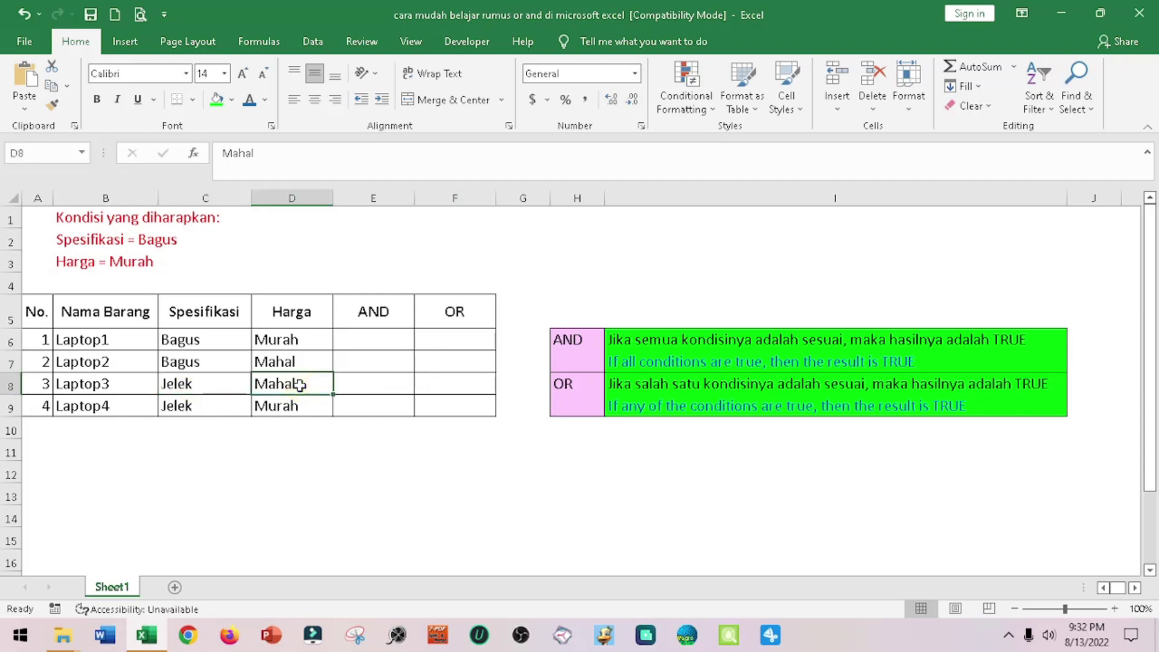
left_click(376, 382)
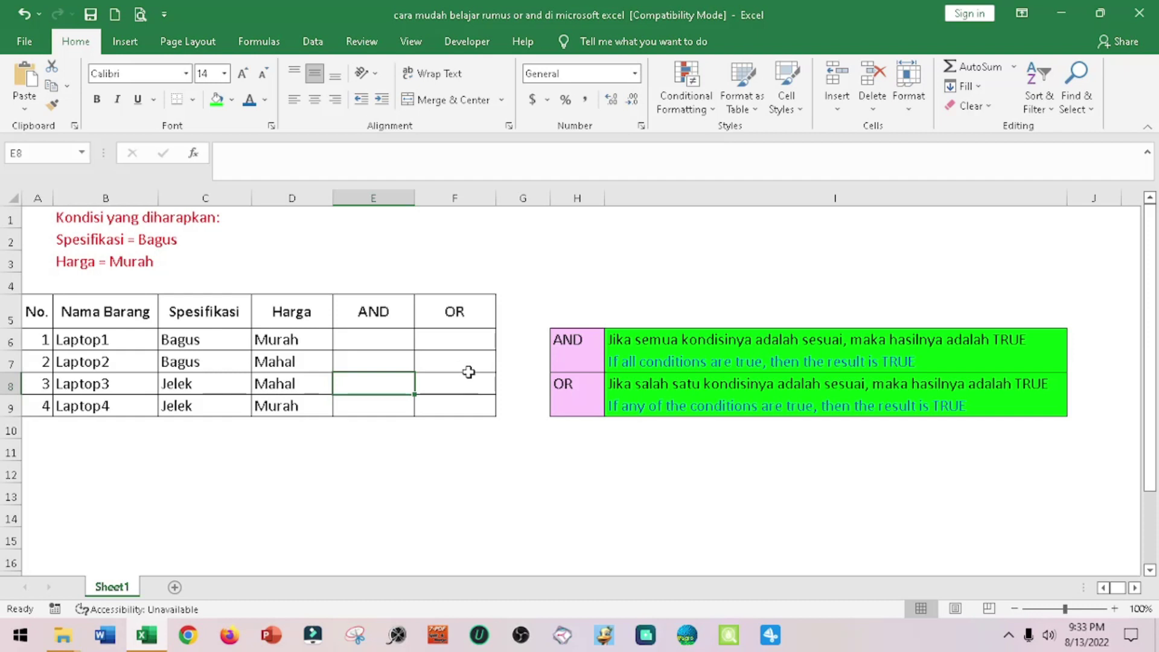
left_click(461, 380)
left_click(379, 387)
left_click(440, 386)
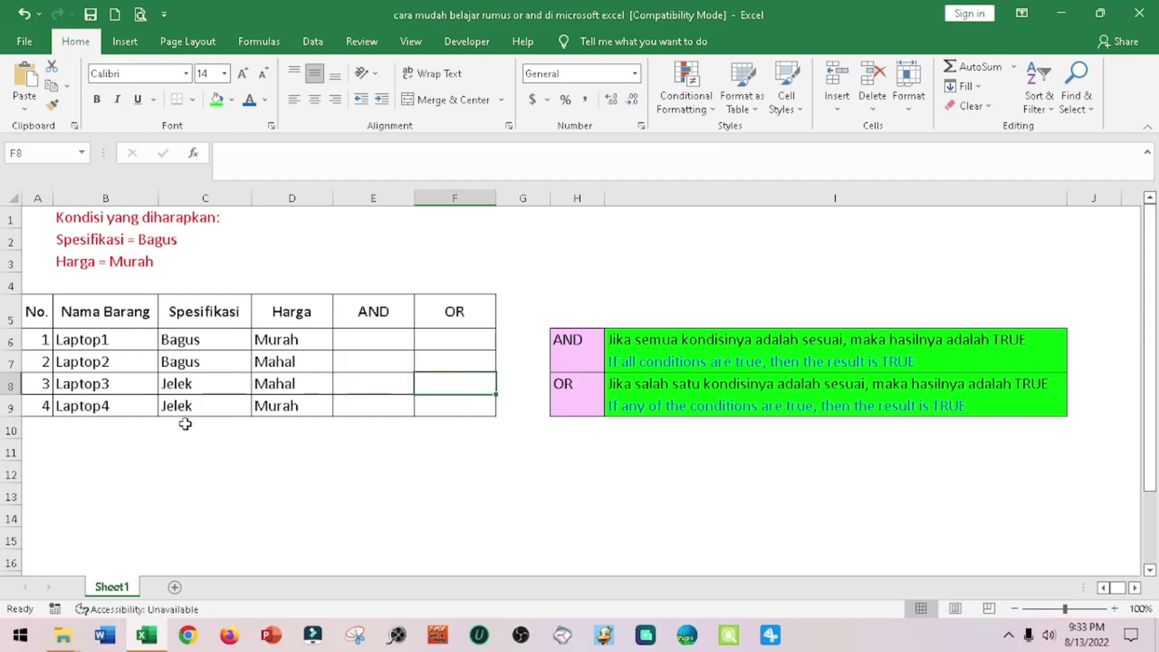
left_click(285, 406)
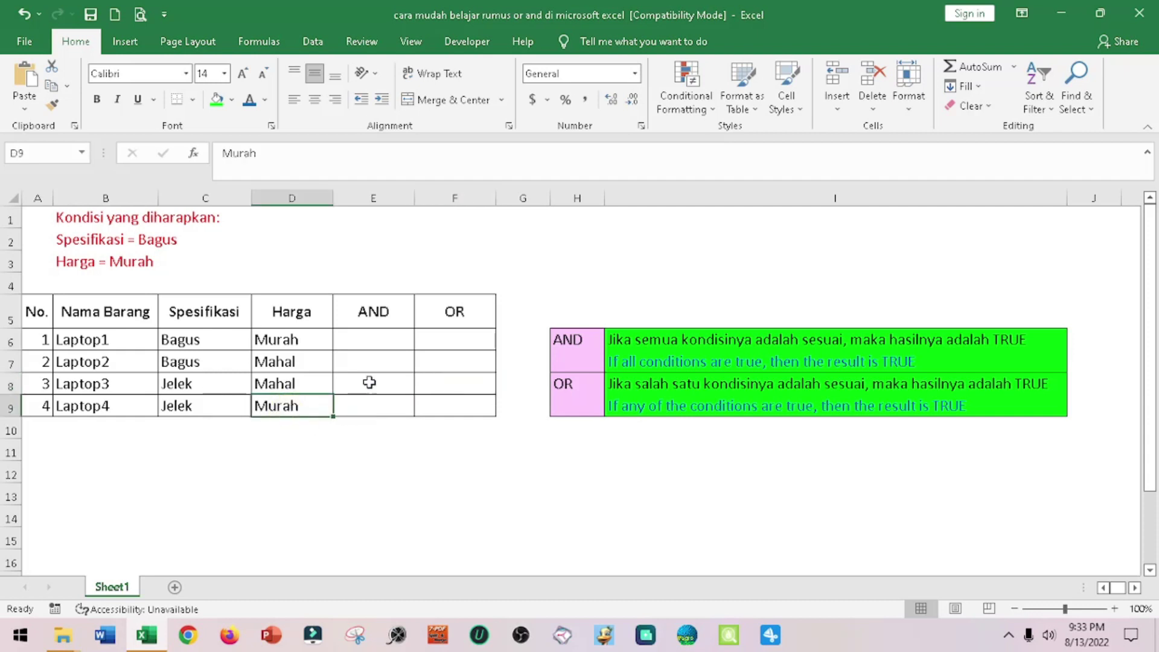
left_click(370, 321)
left_click(366, 405)
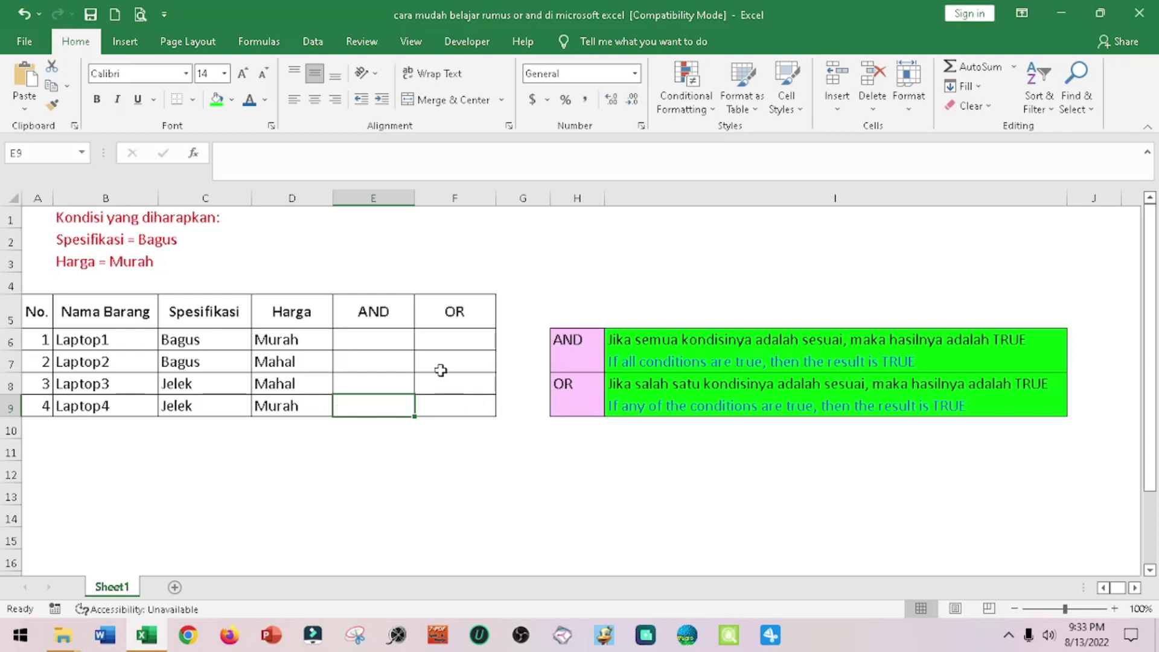
left_click(447, 407)
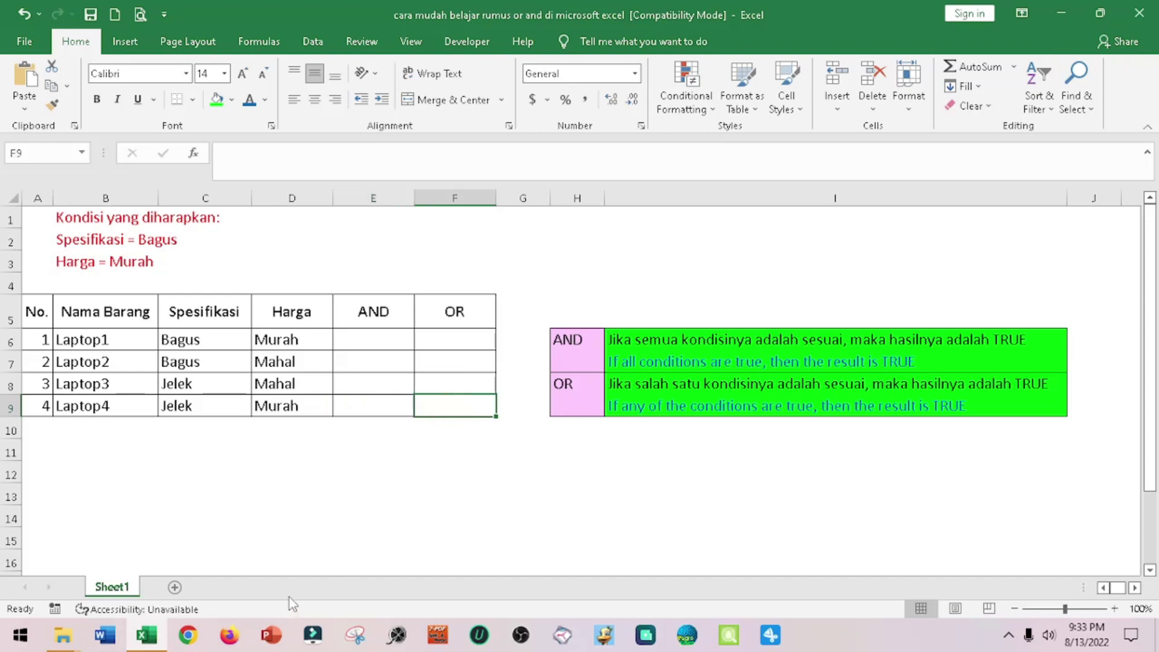
left_click(610, 389)
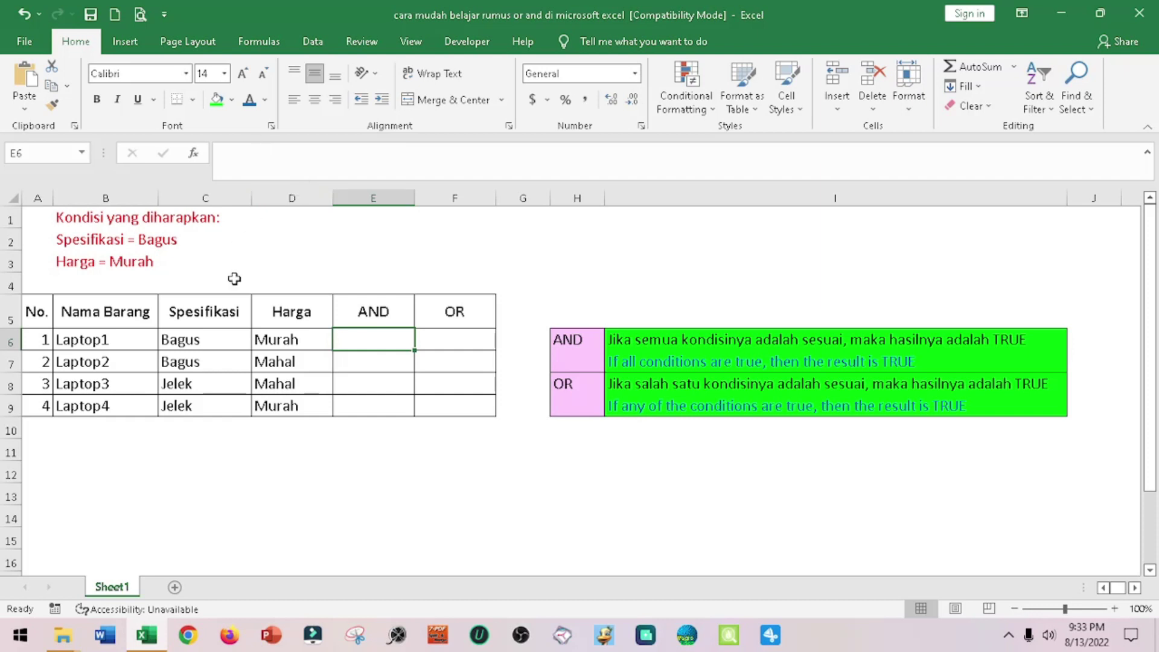
Insert the AND function into E6 from the Formulas tab's Logical list.
left_click(267, 45)
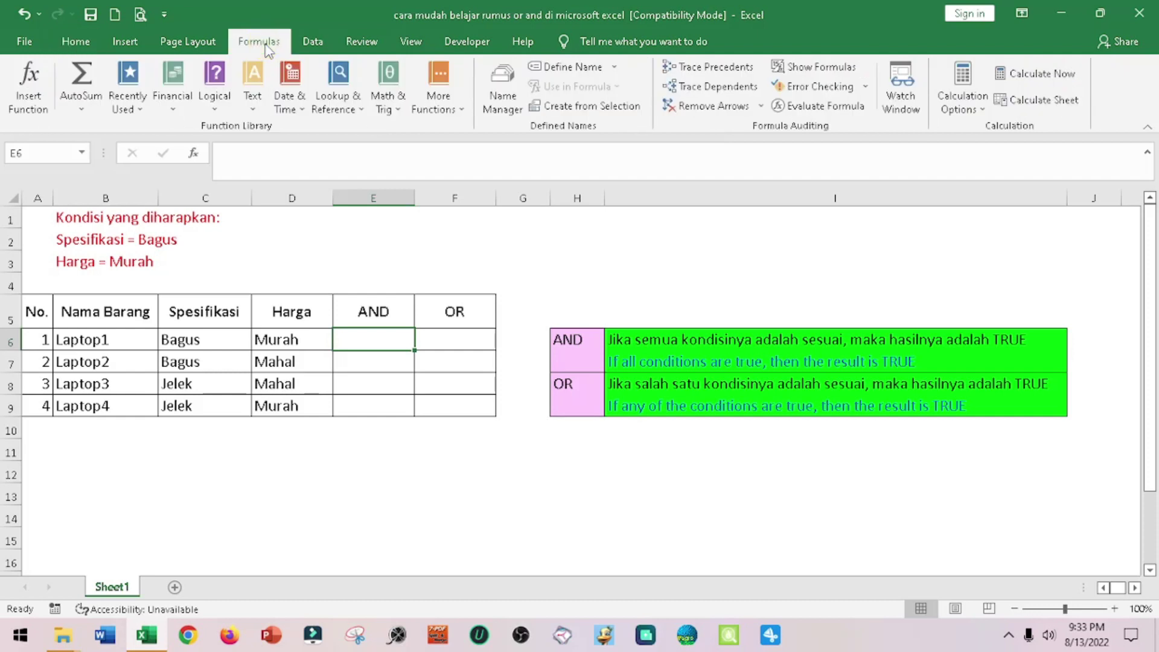
left_click(216, 113)
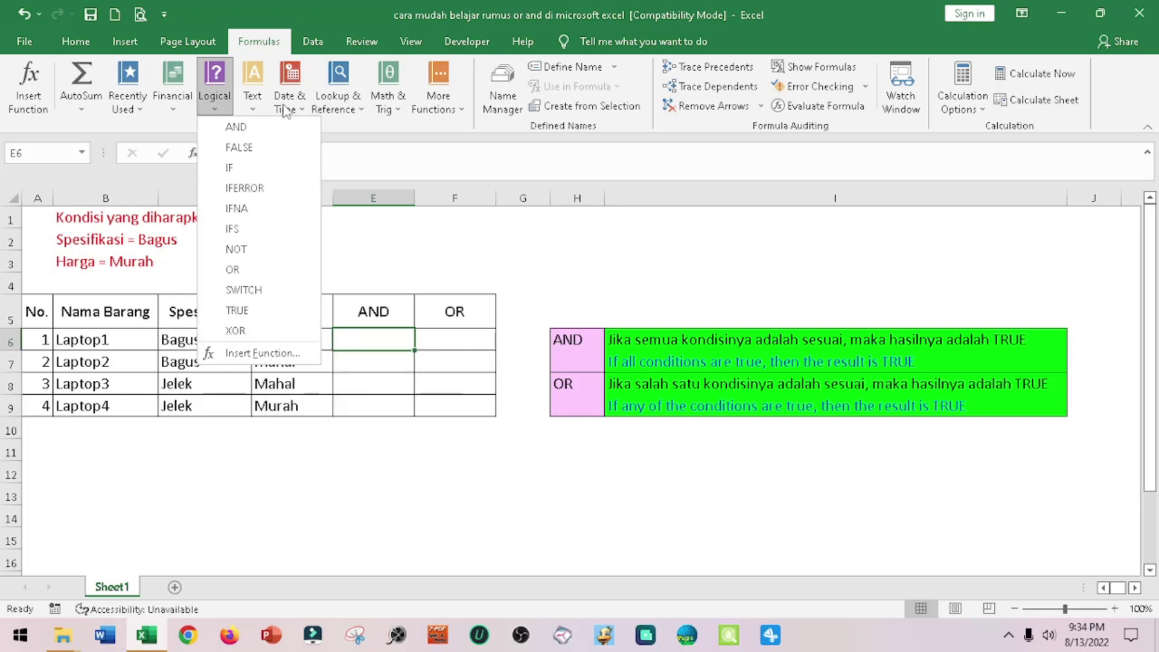
left_click(235, 128)
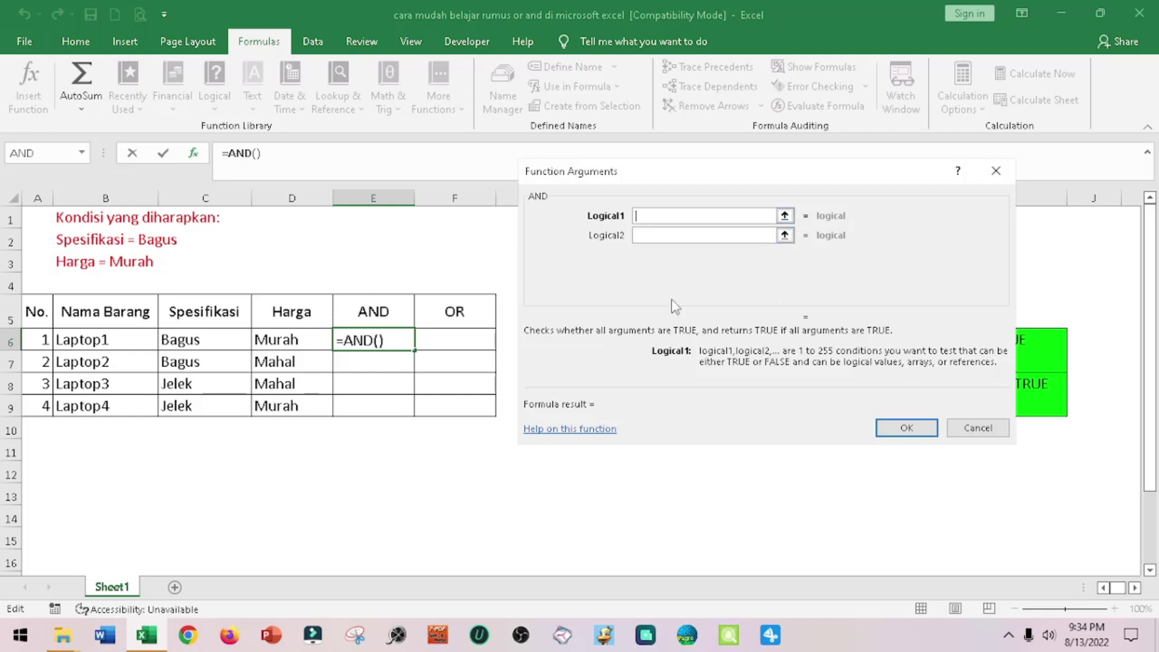
Set Logical1 to C6="Bagus" and put D6 in Logical2 of the AND arguments.
mouse_move(733, 171)
left_mouse_down()
mouse_move(410, 100)
mouse_move(404, 110)
mouse_move(846, 185)
mouse_move(844, 271)
left_mouse_up()
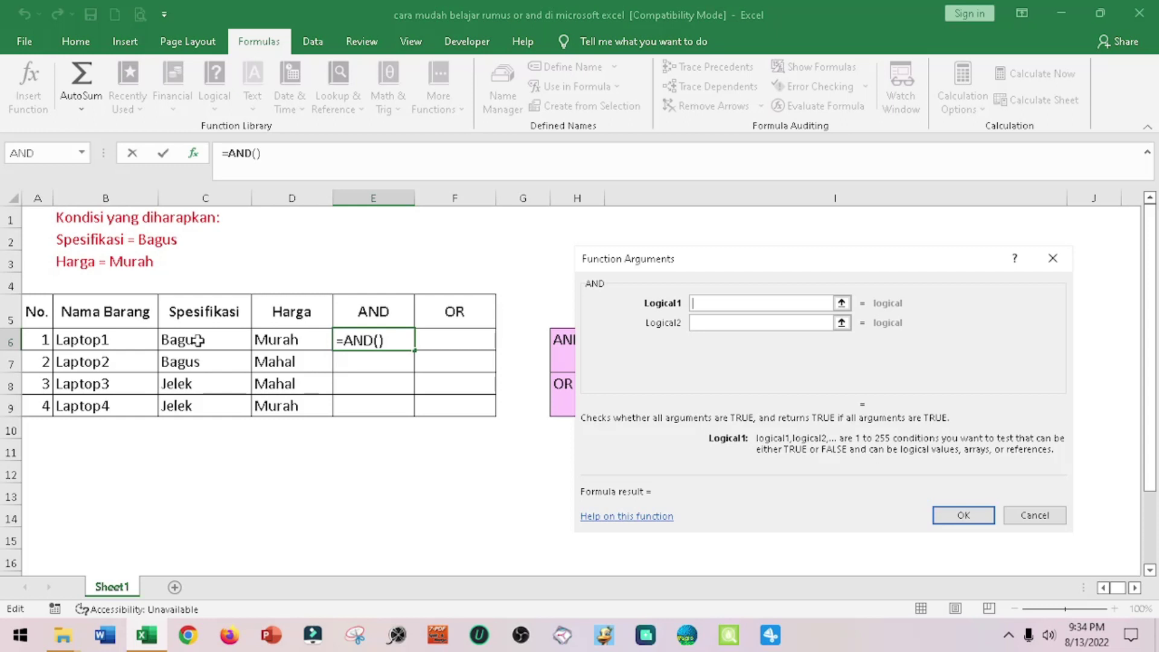
left_click(198, 340)
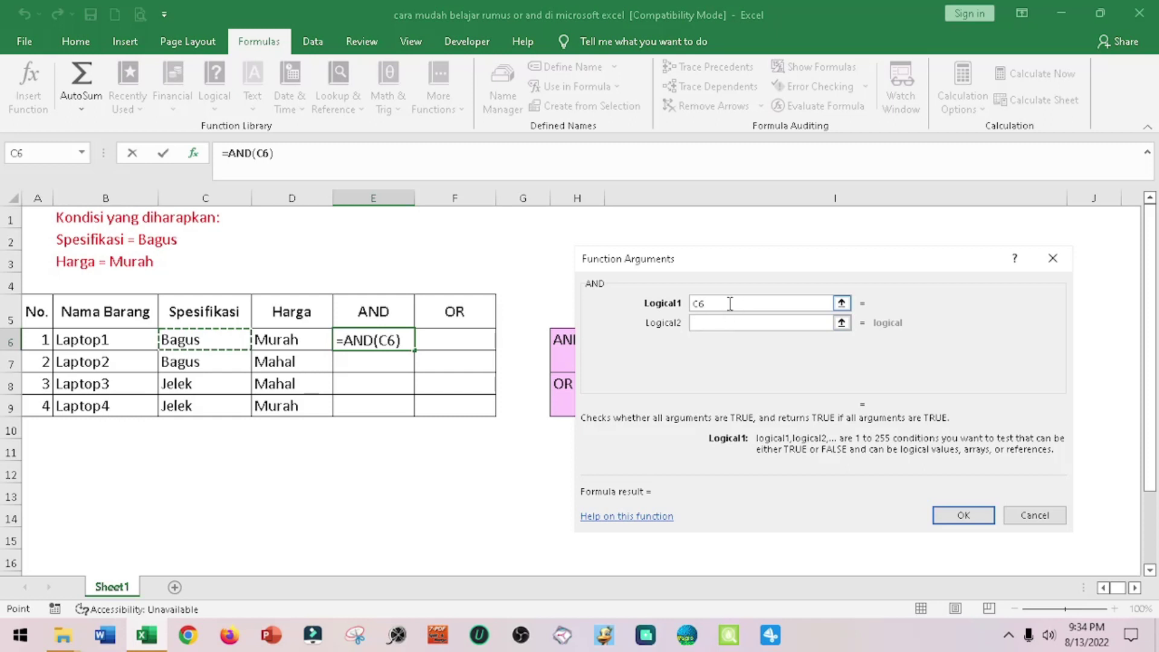
type("=")
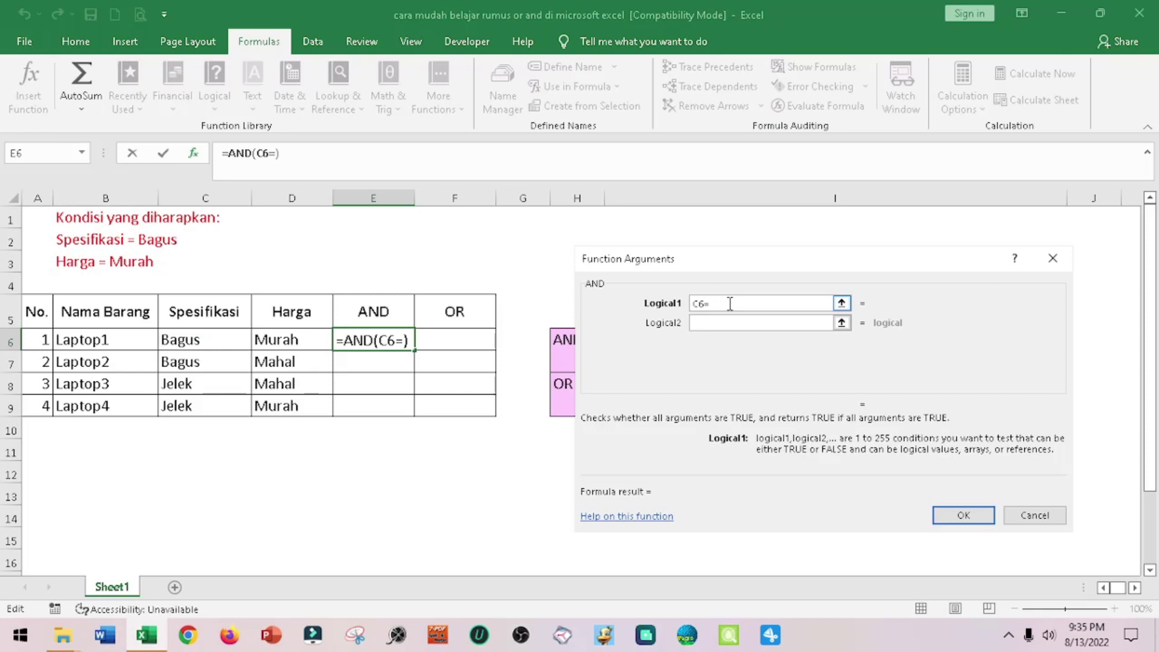
type("\"")
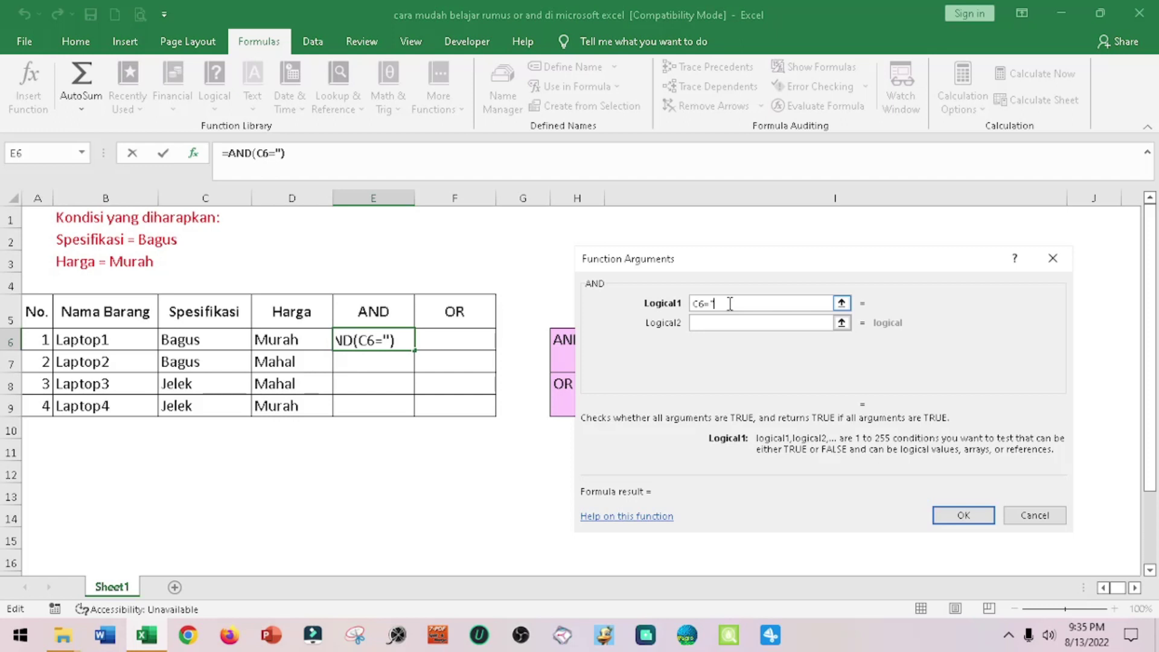
type("B")
type("agus")
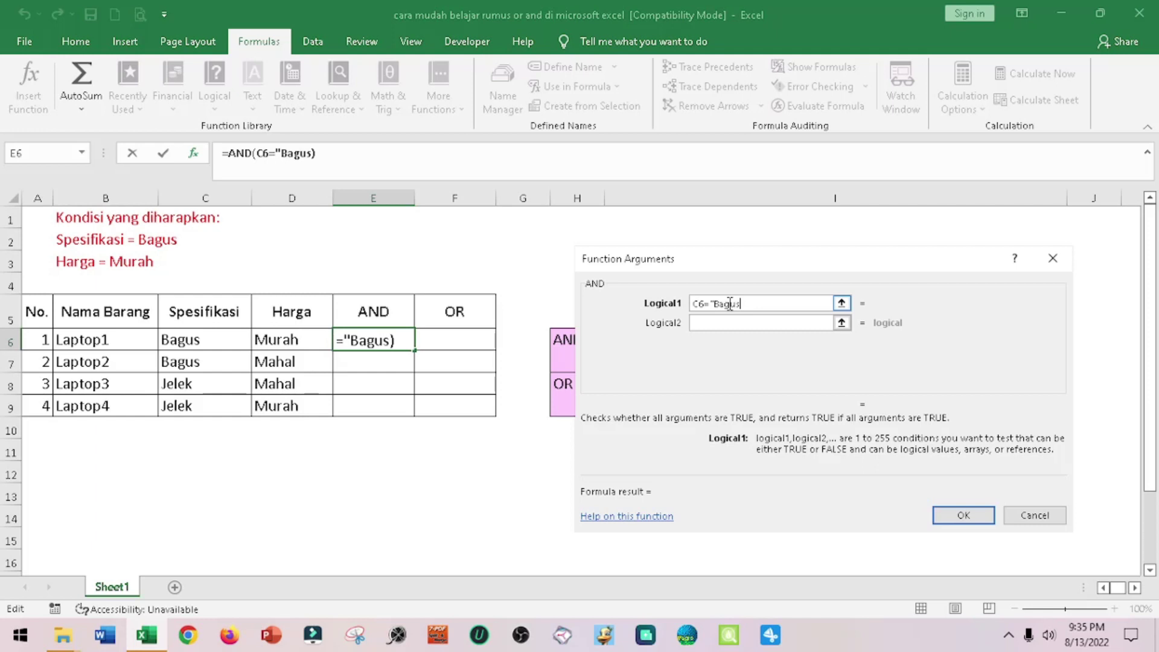
type("\"")
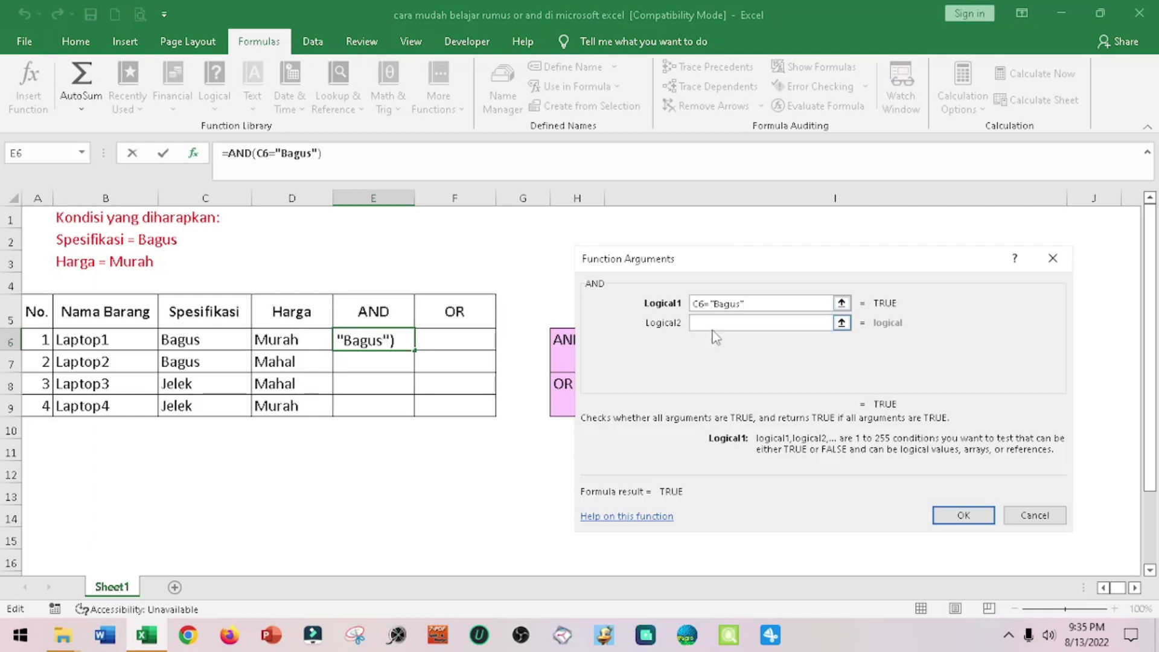
left_click(718, 323)
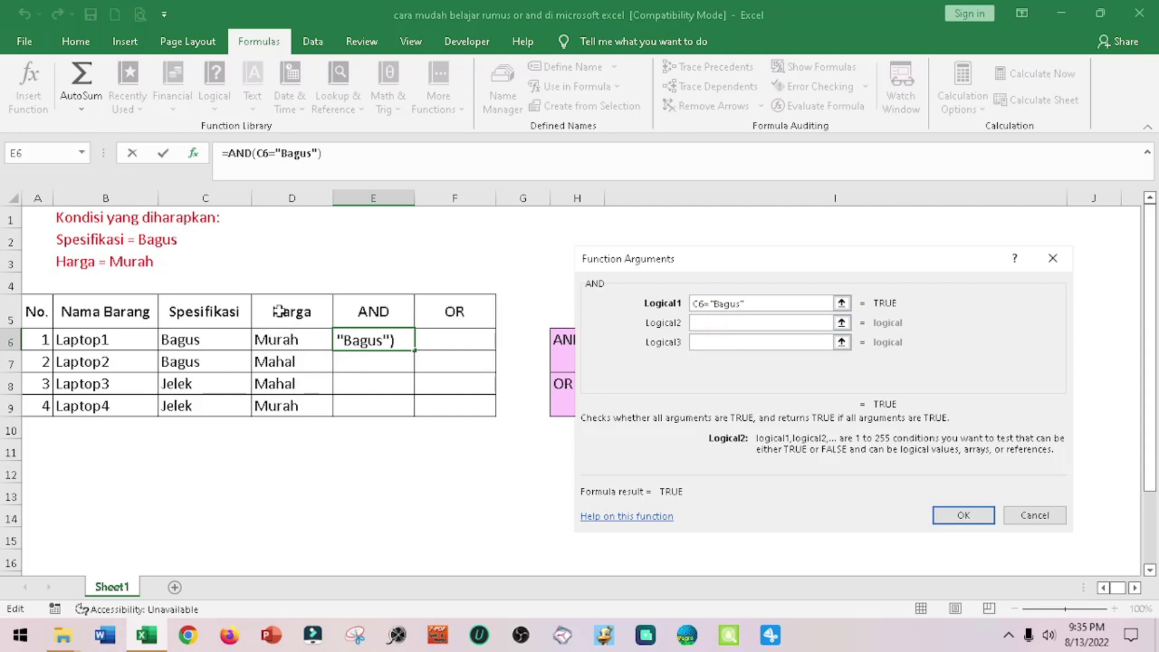
left_click(283, 341)
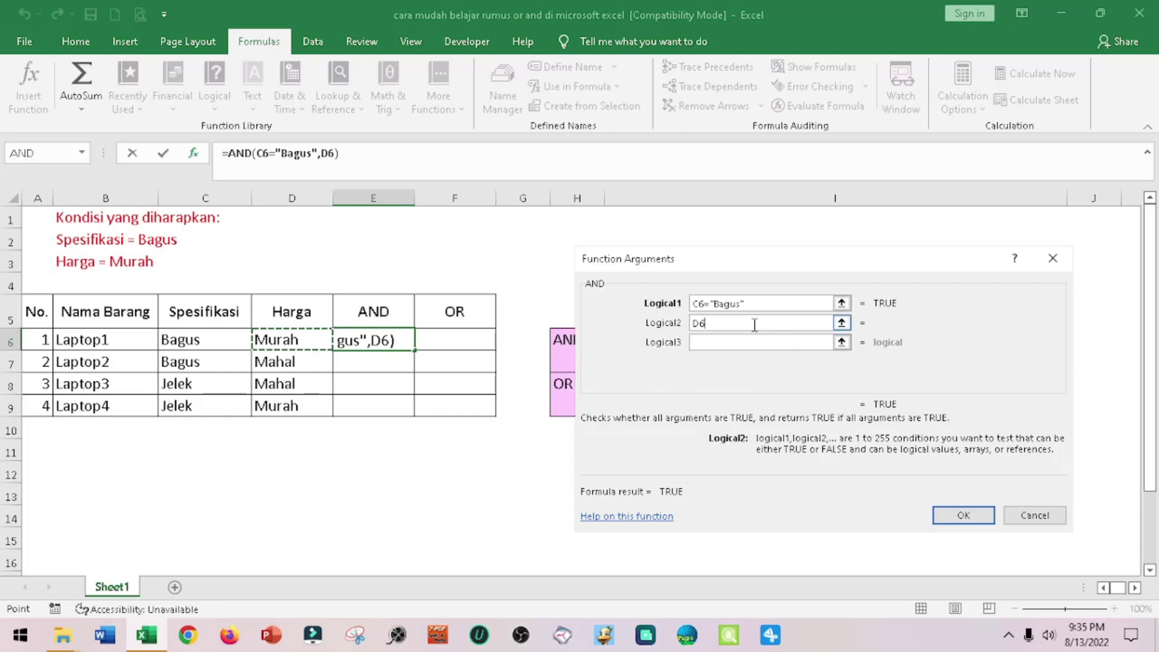
Extend Logical2 to D6="Murah" so the AND preview shows TRUE.
left_click(713, 325)
type("=")
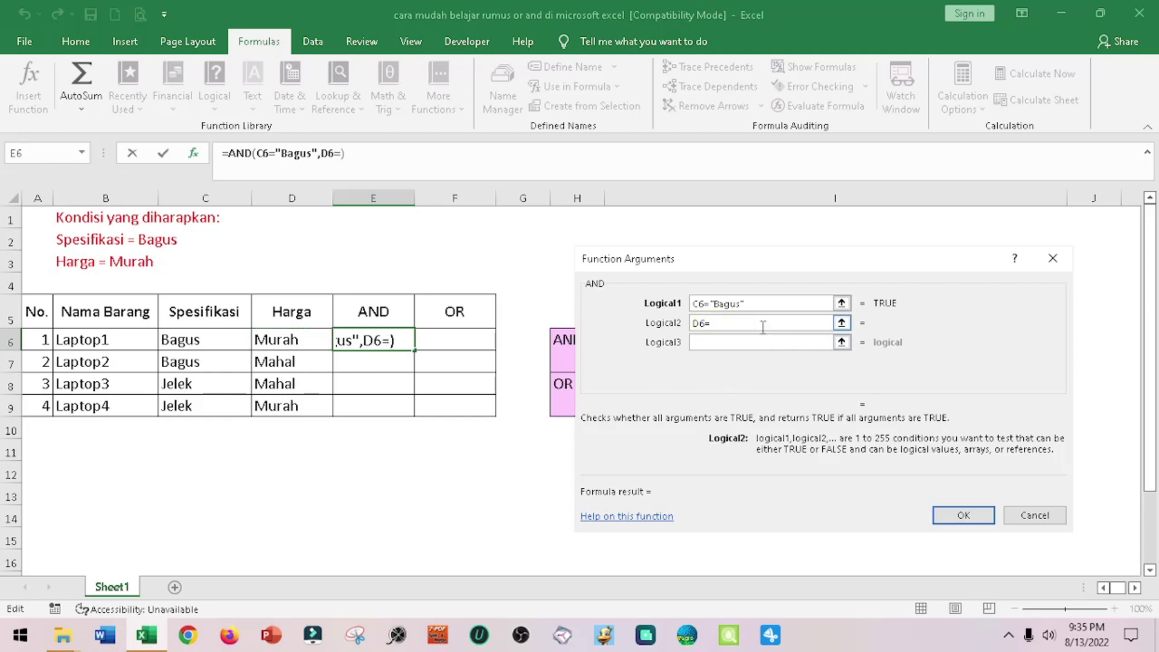
type("\"Murah")
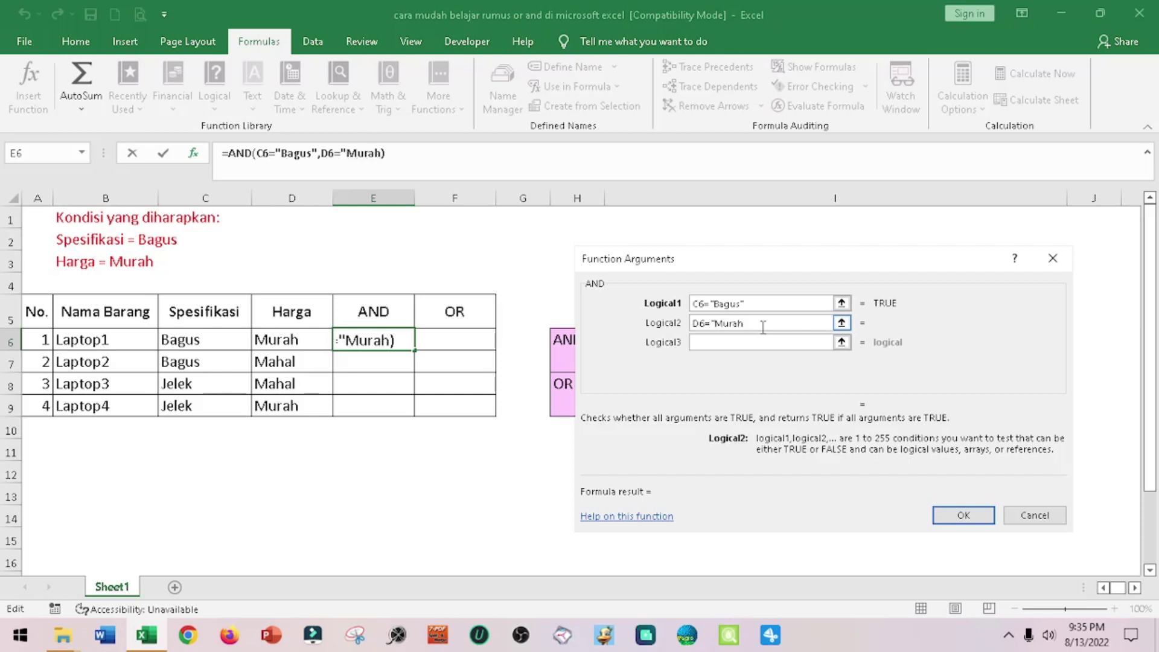
type("\"")
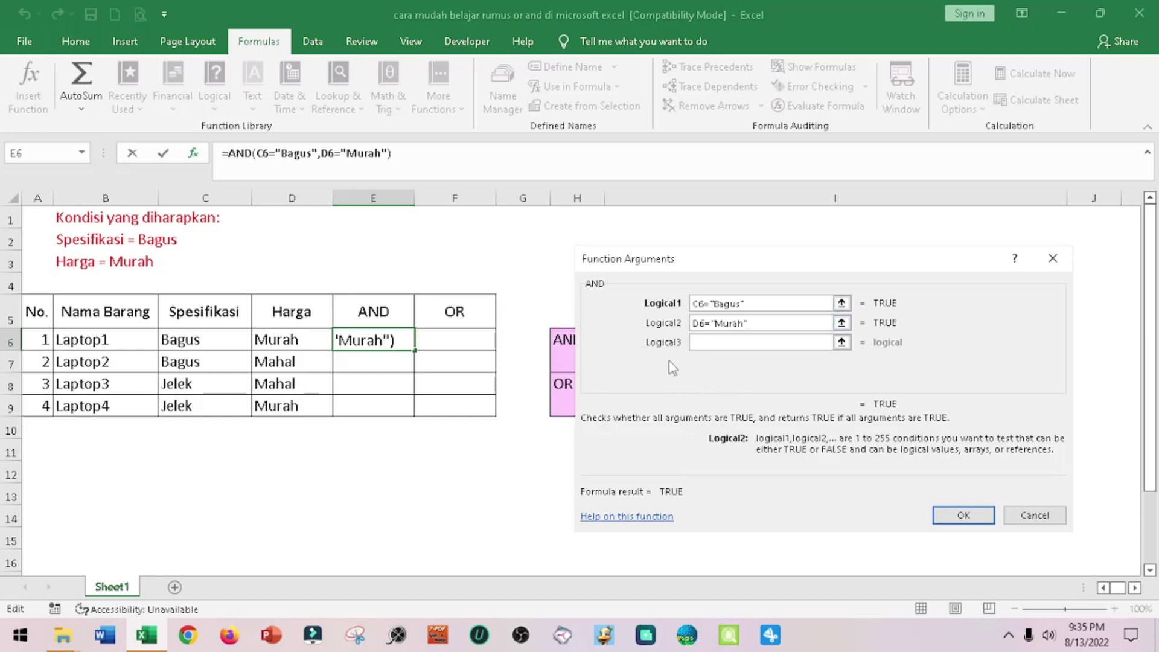
left_click(976, 517)
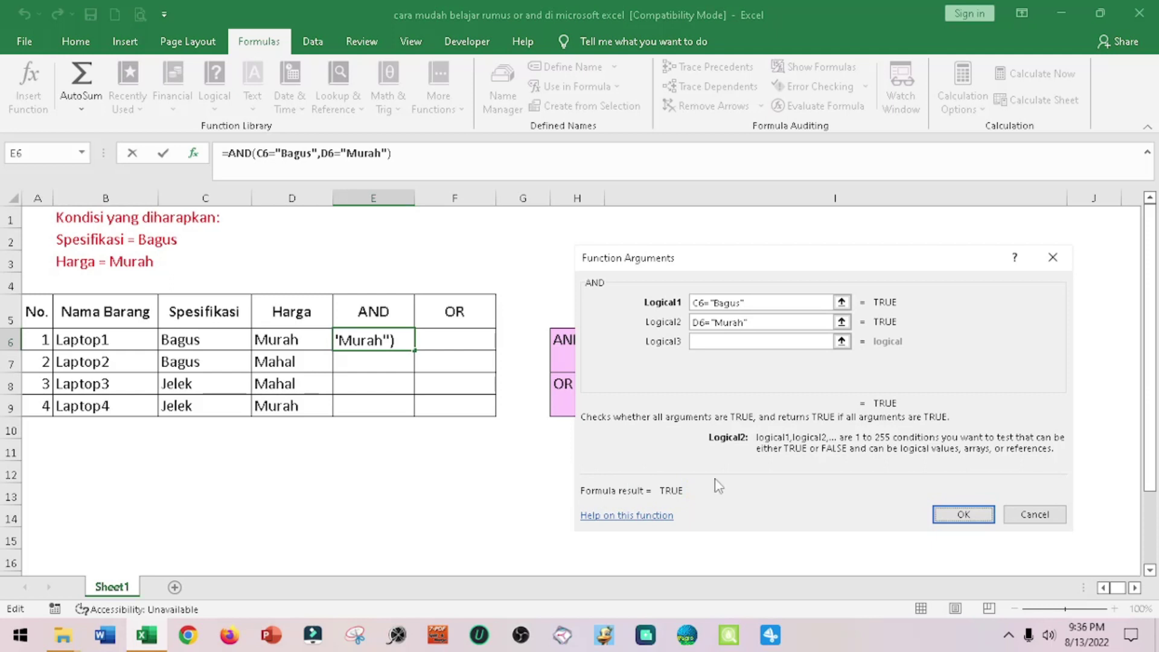
Confirm =AND(C6="Bagus",D6="Murah") in E6 and fill it down to E9.
left_click(972, 520)
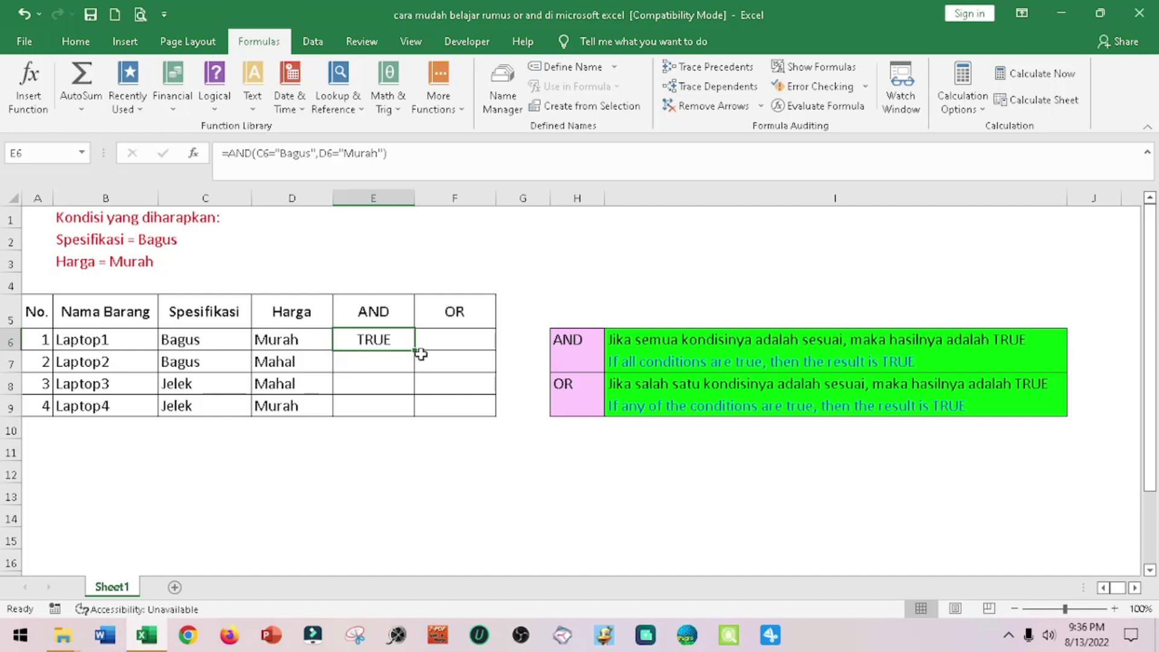
left_click_drag(417, 351, 416, 414)
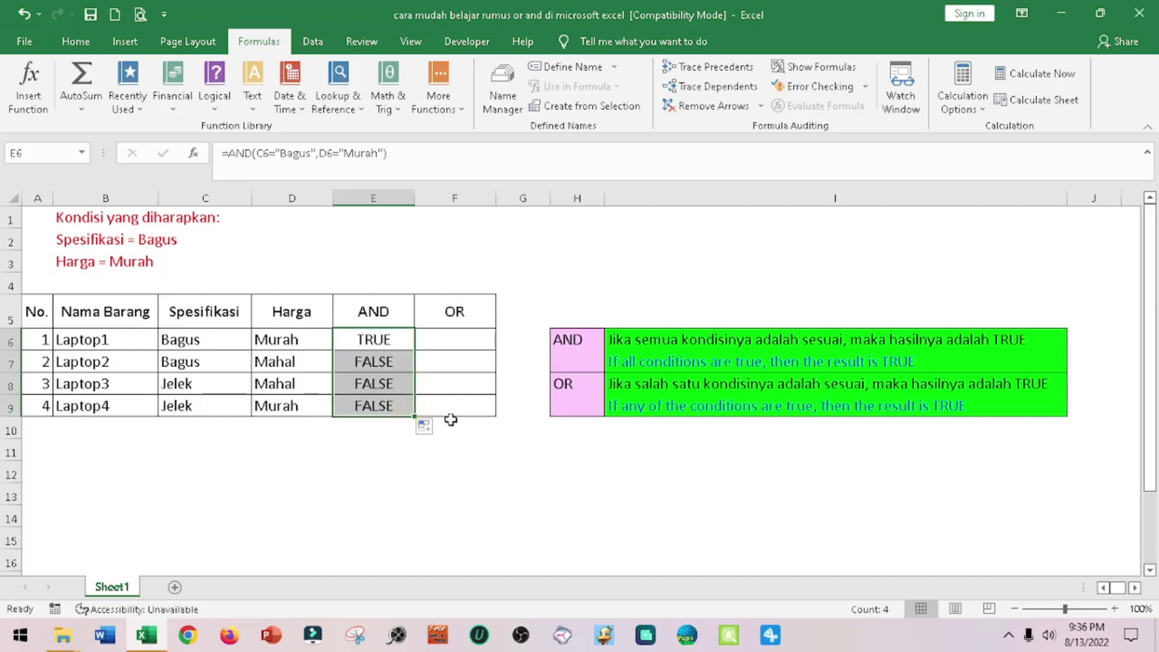
left_click(199, 342)
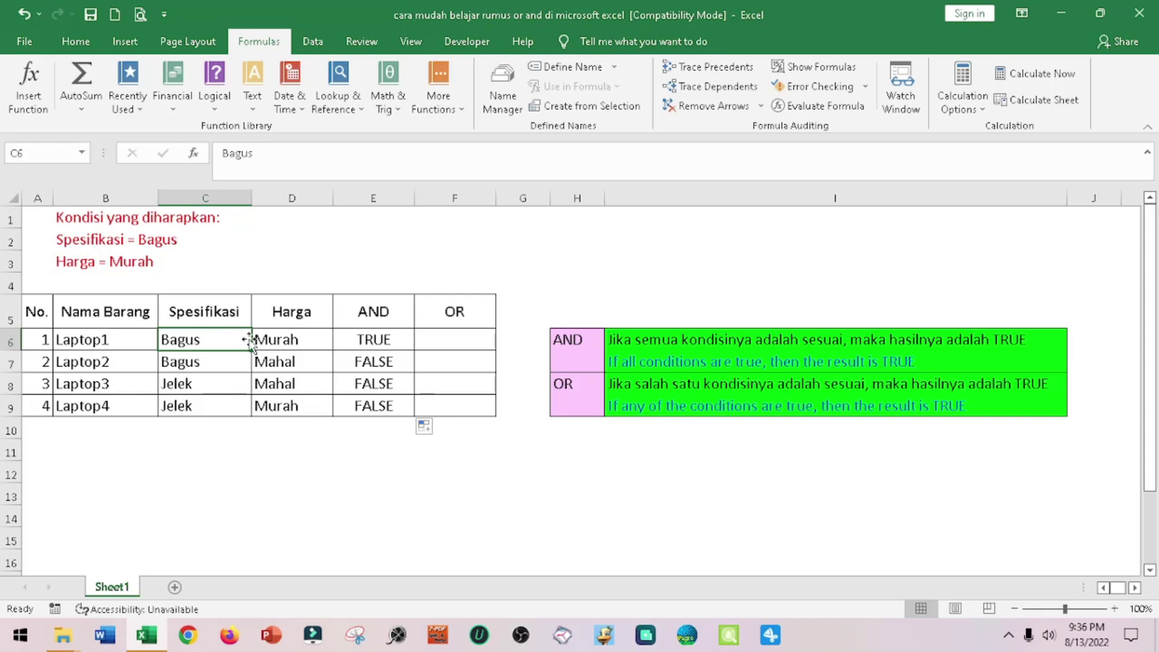
left_click(309, 347)
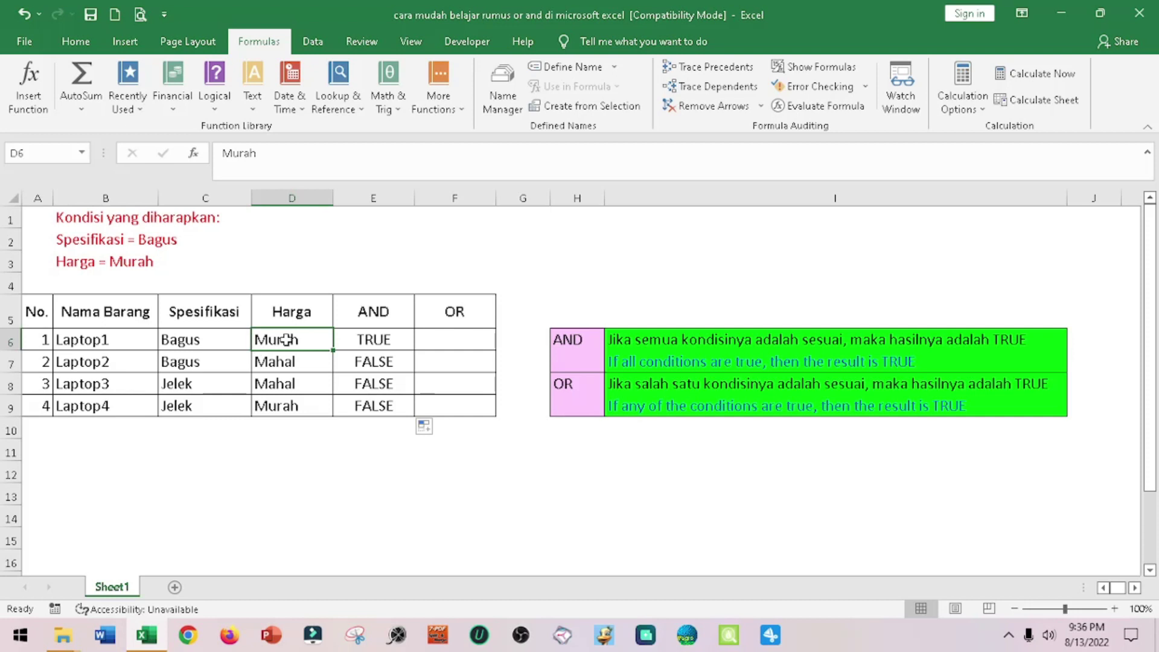
left_click(390, 340)
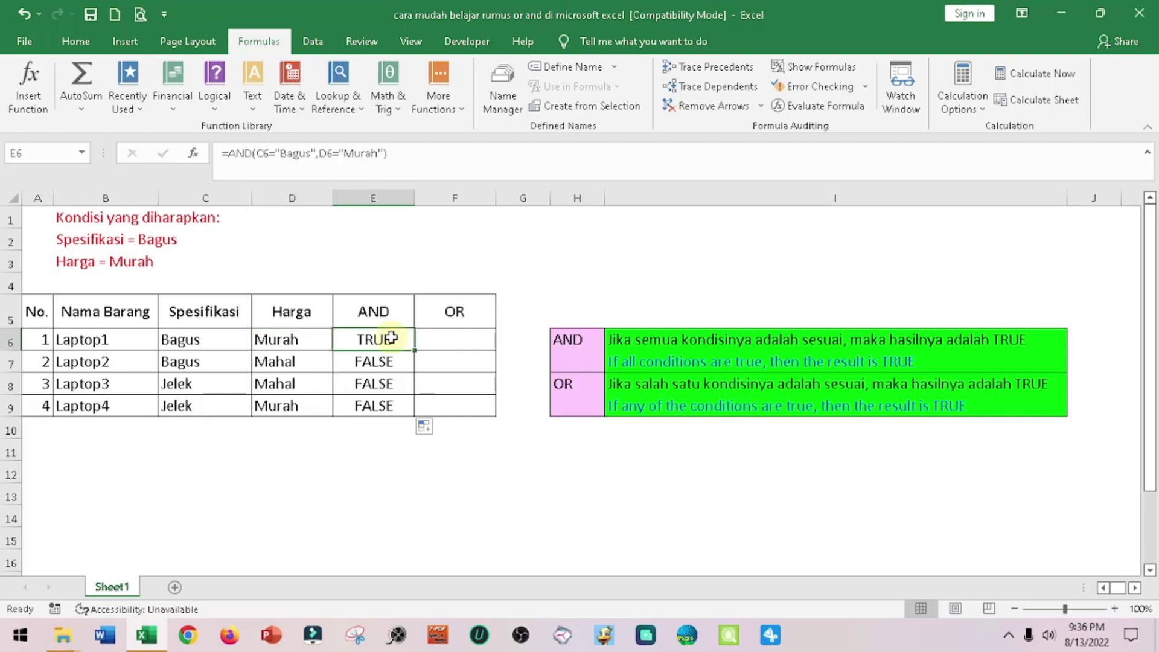
left_click(580, 339)
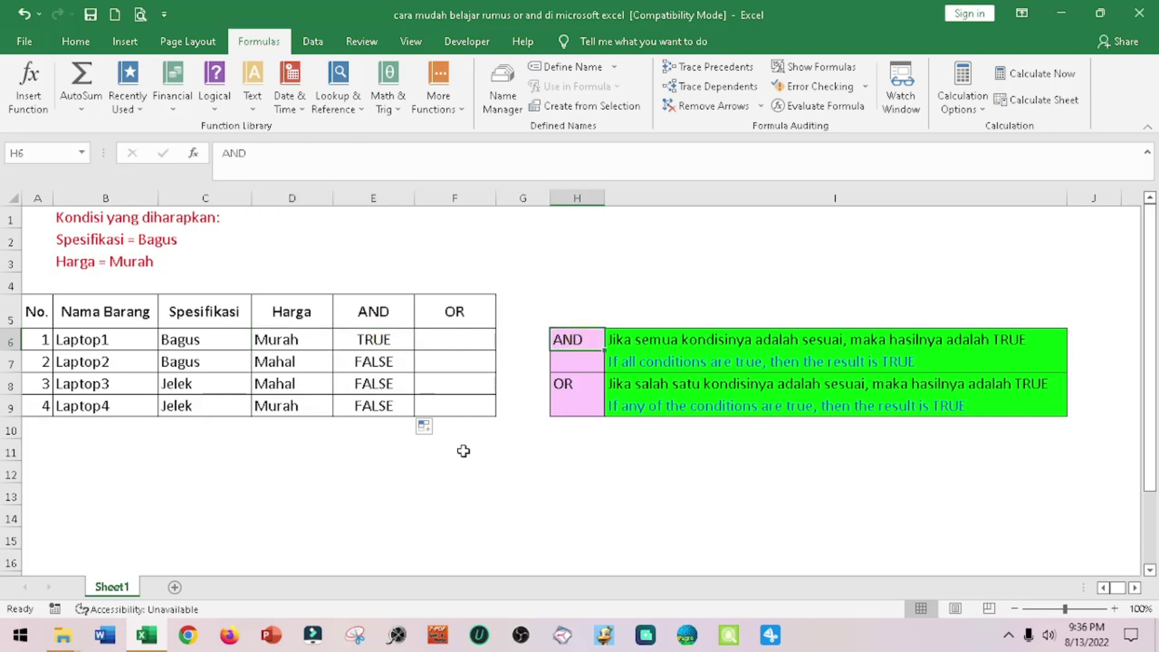
left_click(201, 362)
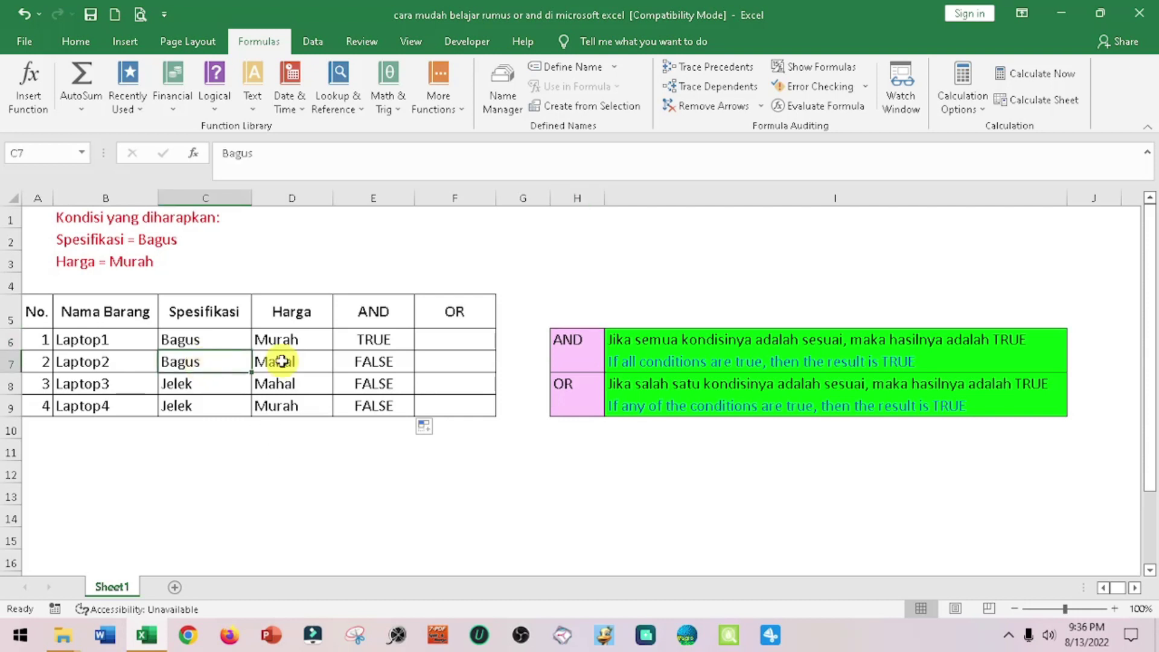
left_click(282, 361)
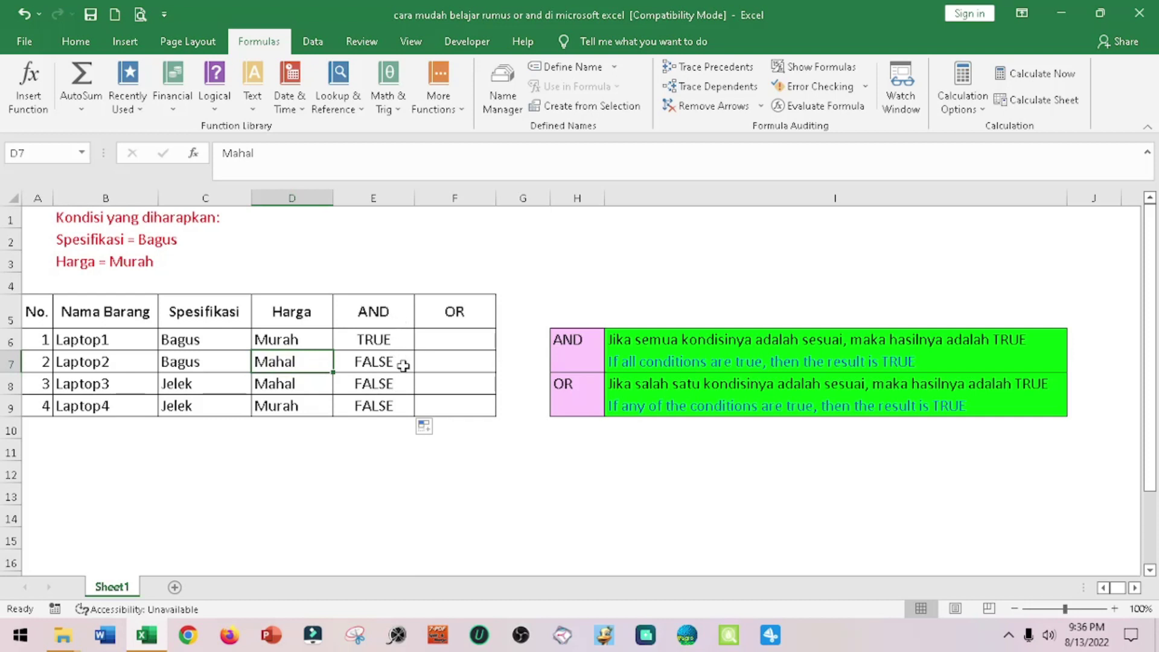
left_click(402, 365)
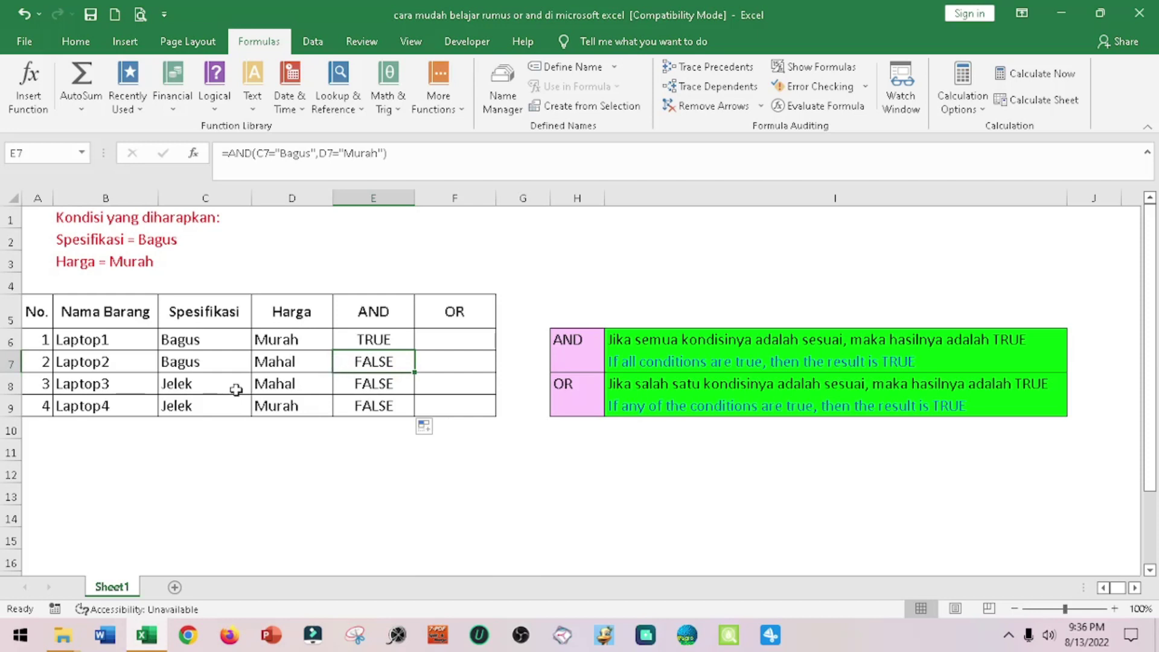
left_click(212, 387)
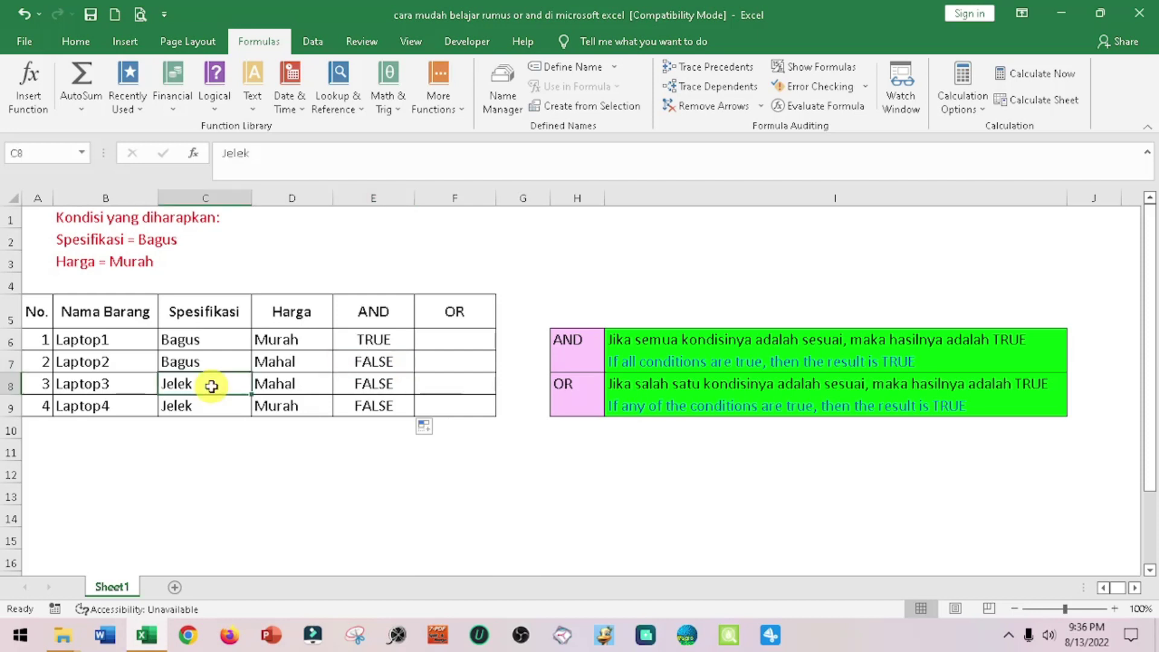
left_click(296, 387)
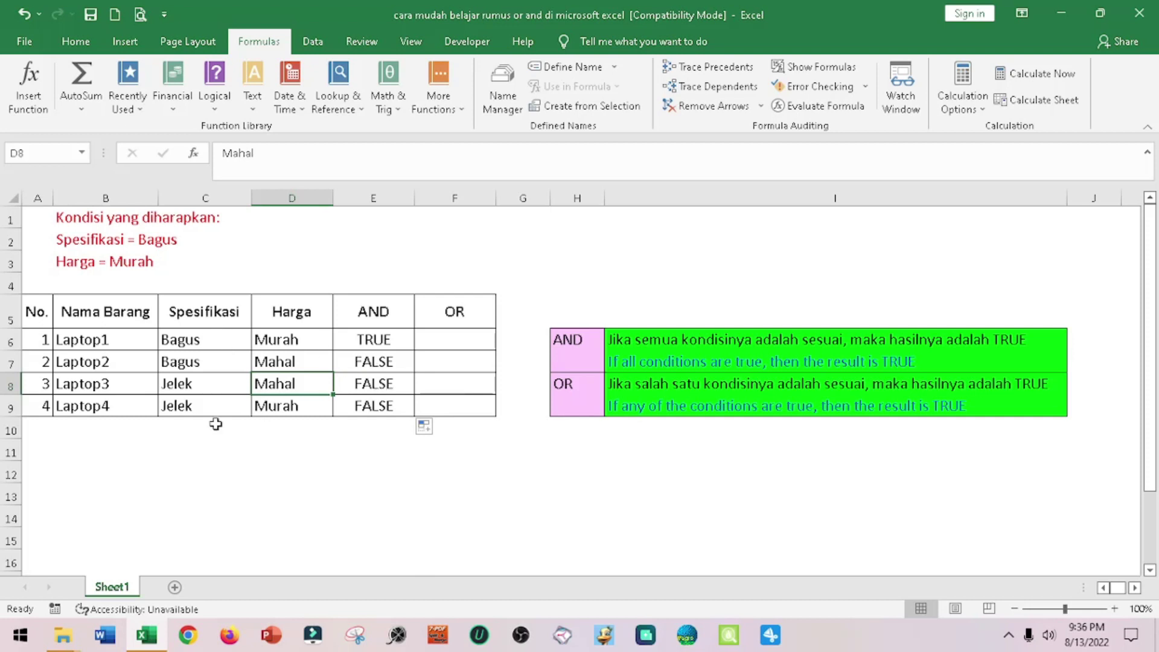
left_click(188, 407)
left_click(293, 405)
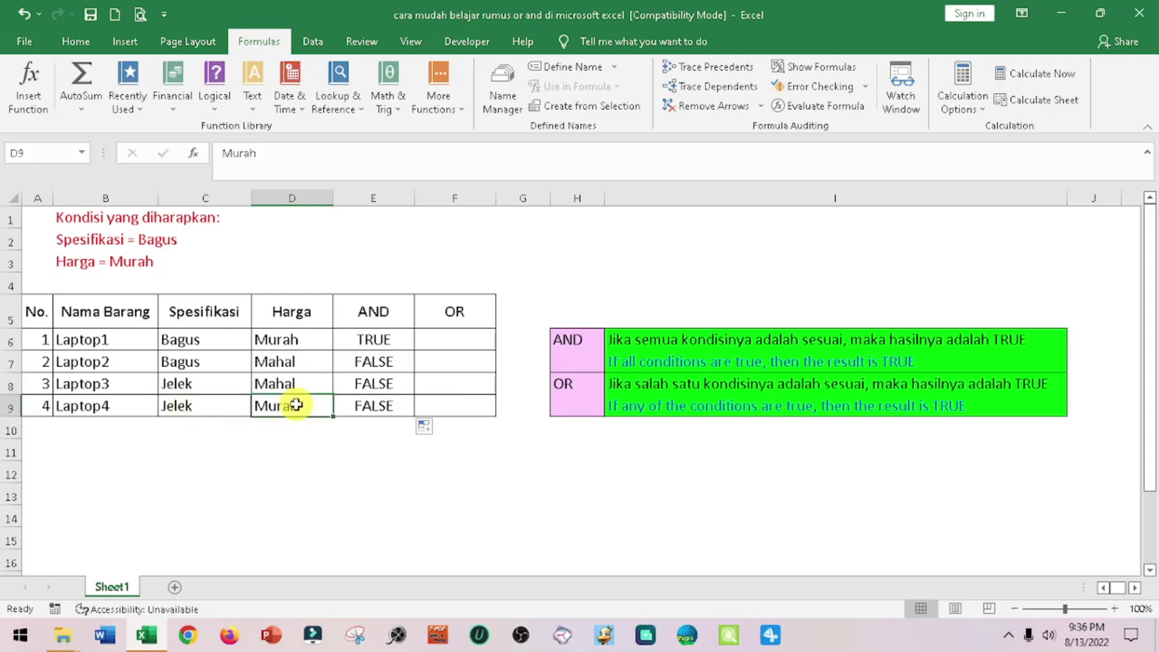
left_click(366, 406)
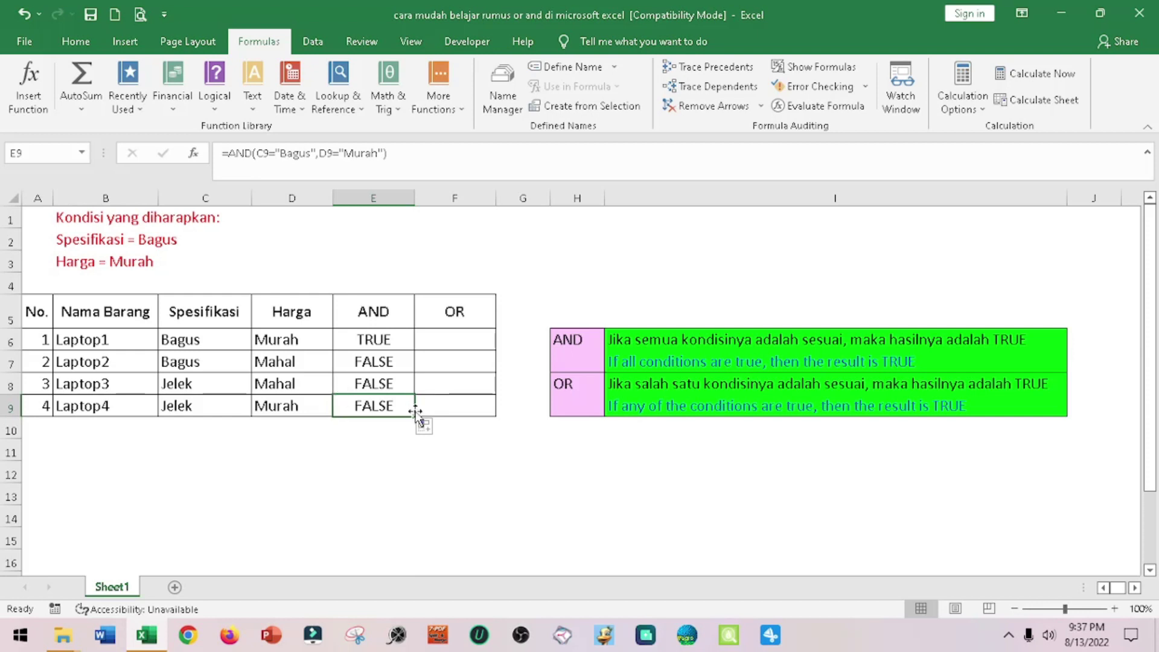
left_click(365, 339)
left_click(357, 362)
left_click(379, 386)
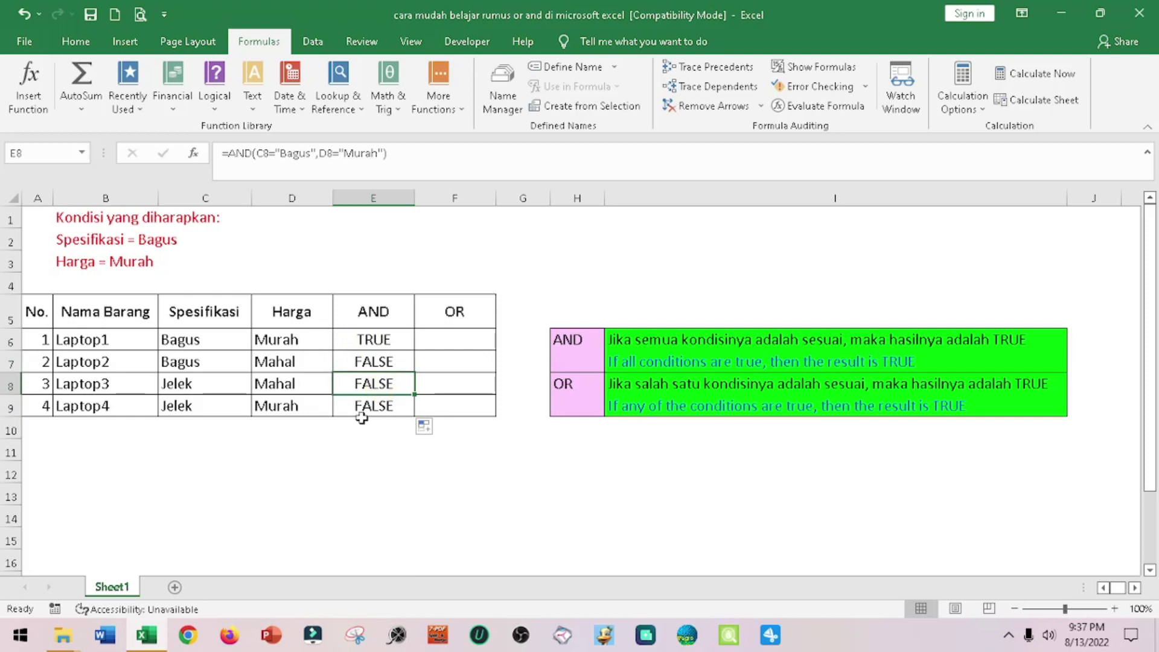
left_click(374, 406)
left_click(376, 338)
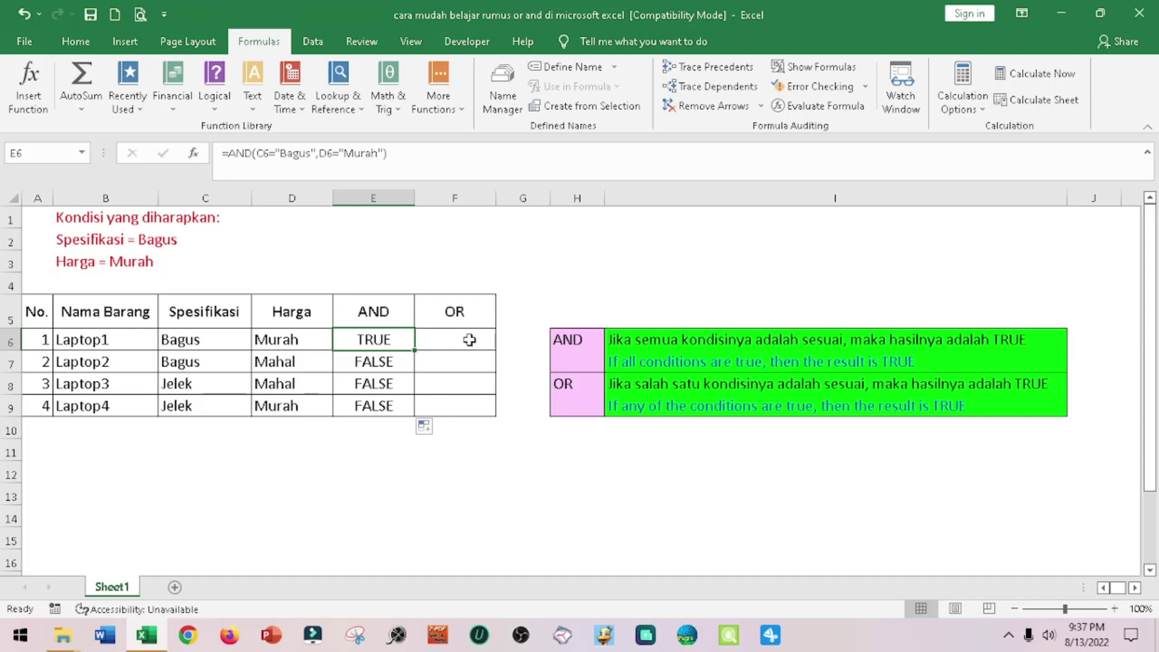
left_click(469, 340)
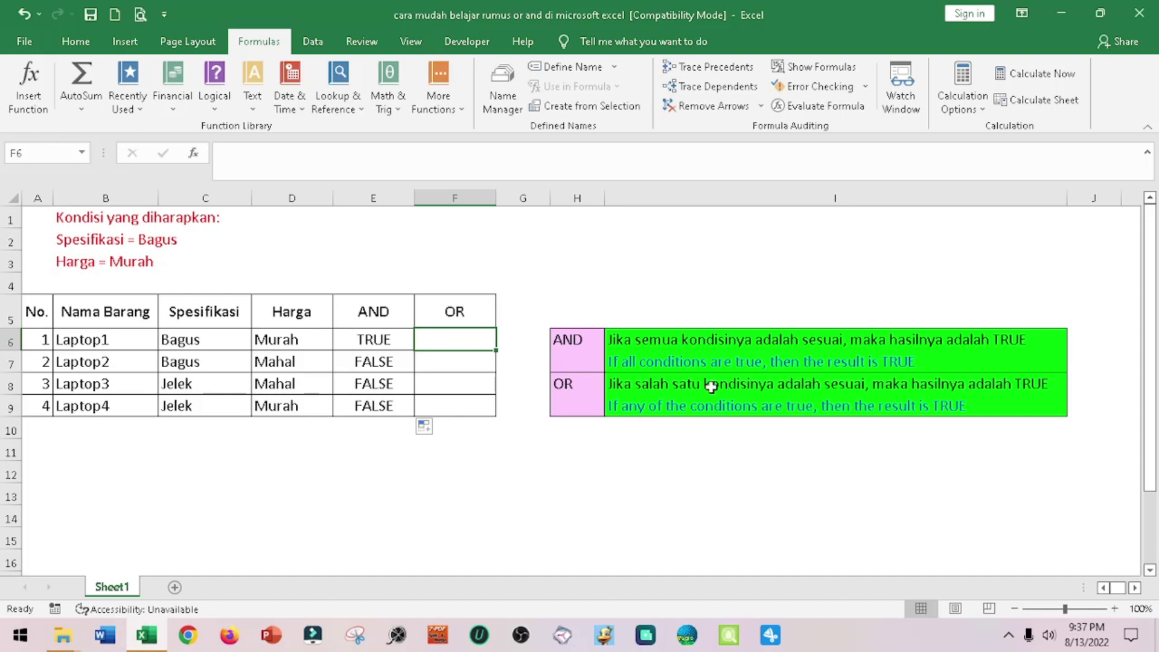
left_click(816, 387)
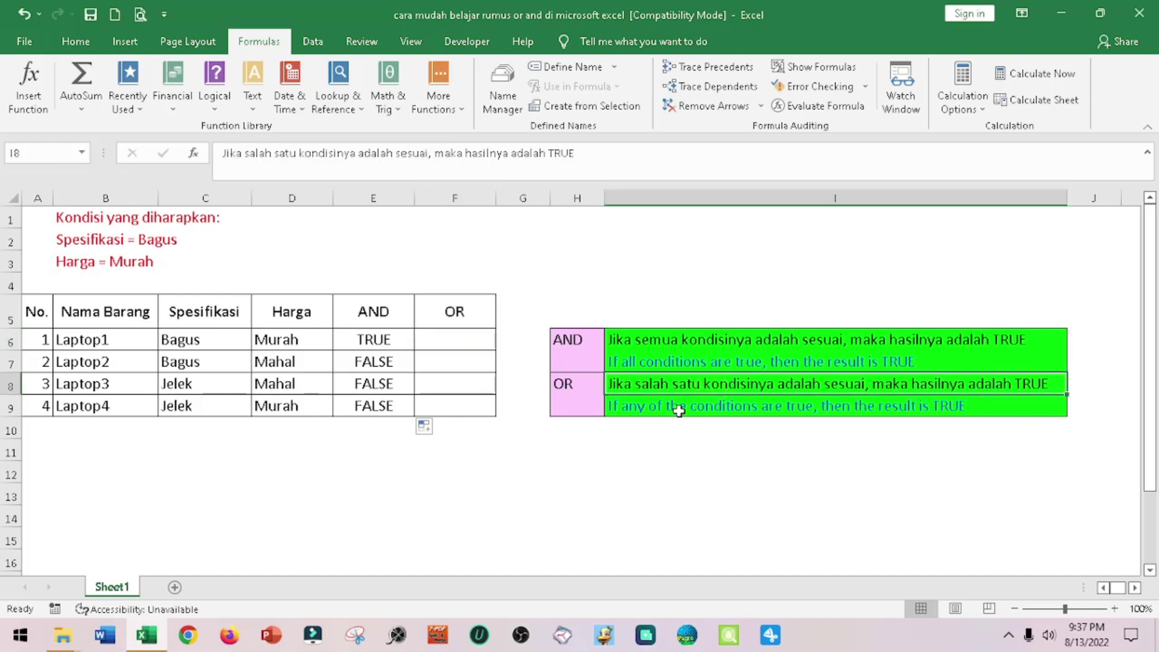
left_click(985, 404)
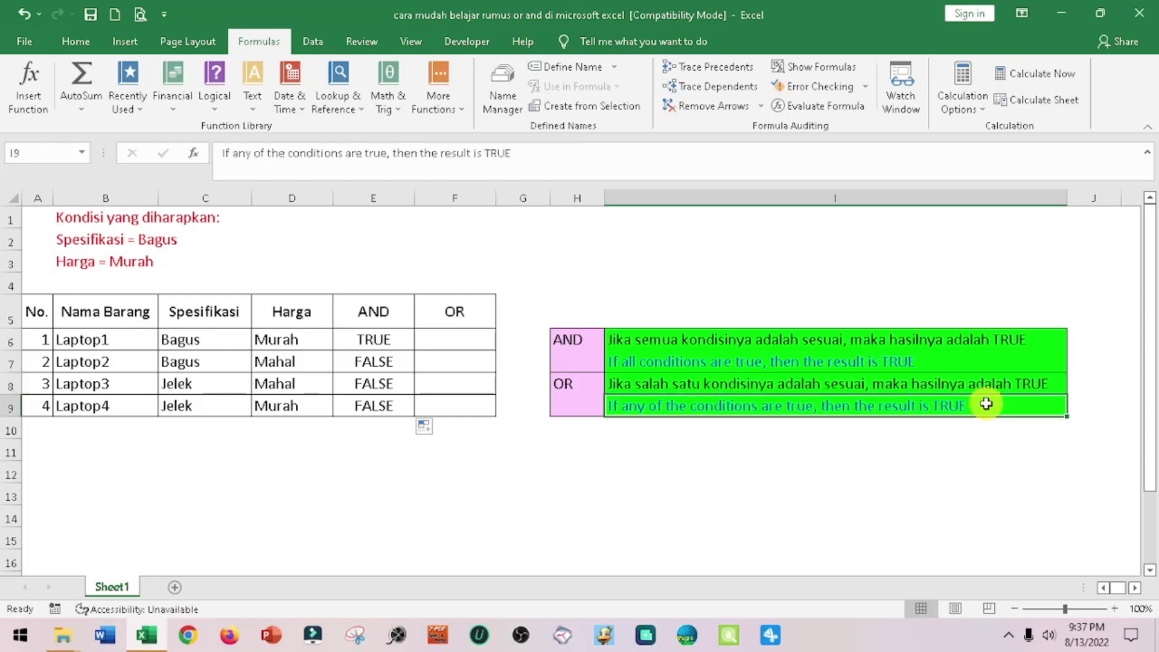
left_click(465, 341)
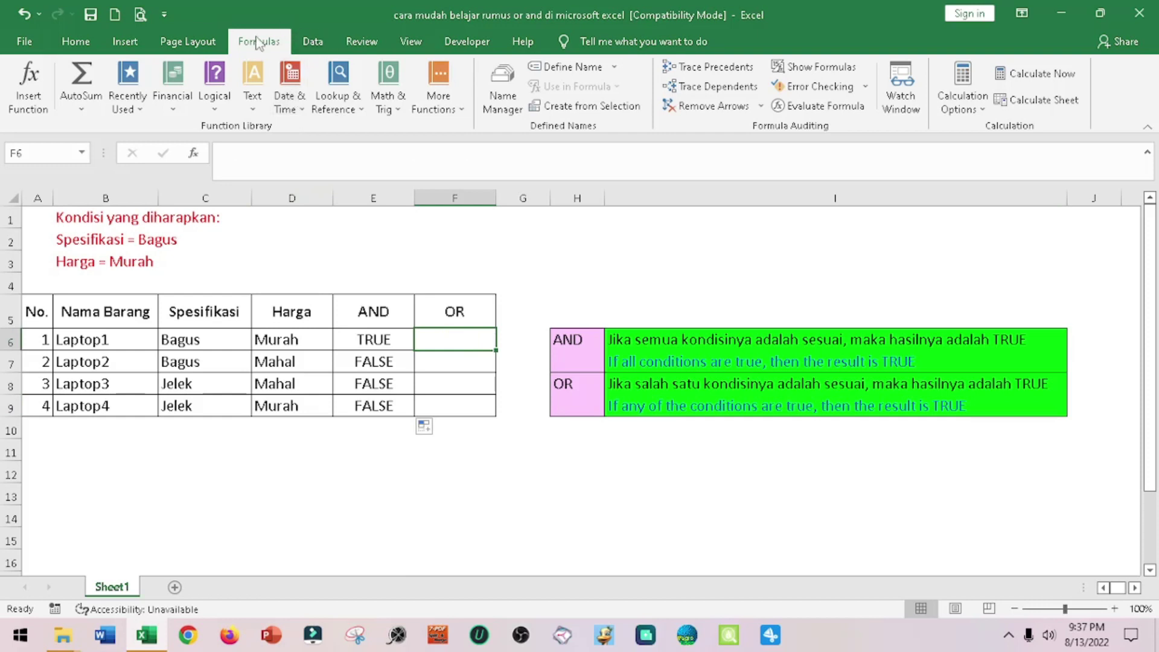
Insert an OR function into F6 with conditions C6="Bagus" and D6="Murah".
left_click(214, 91)
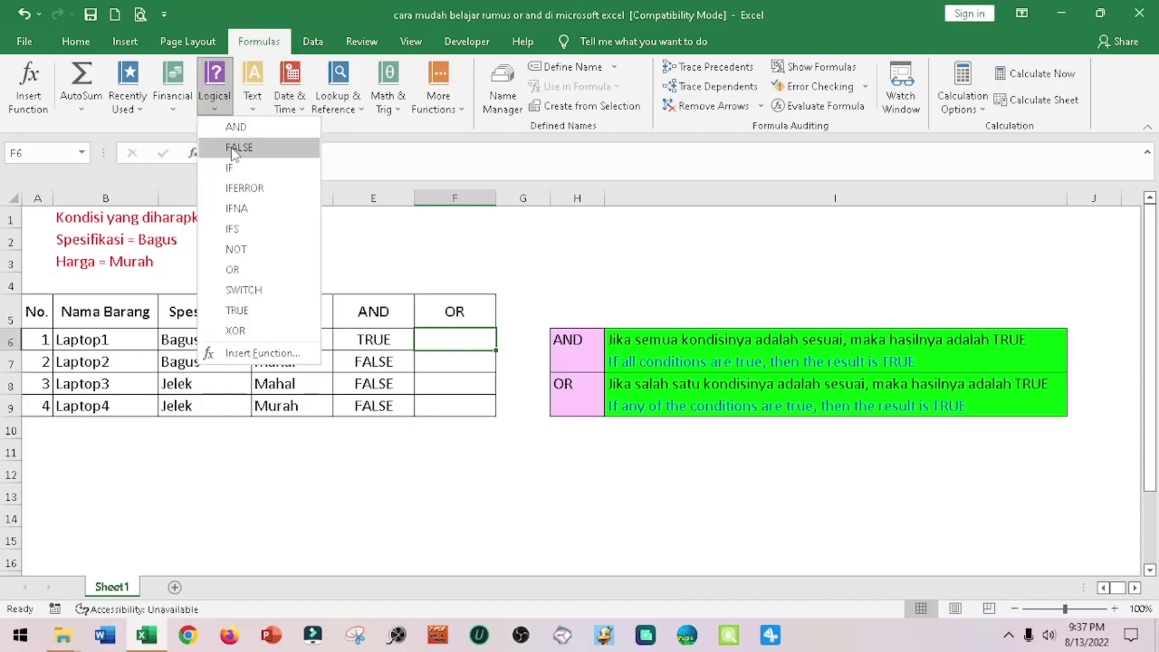
left_click(253, 269)
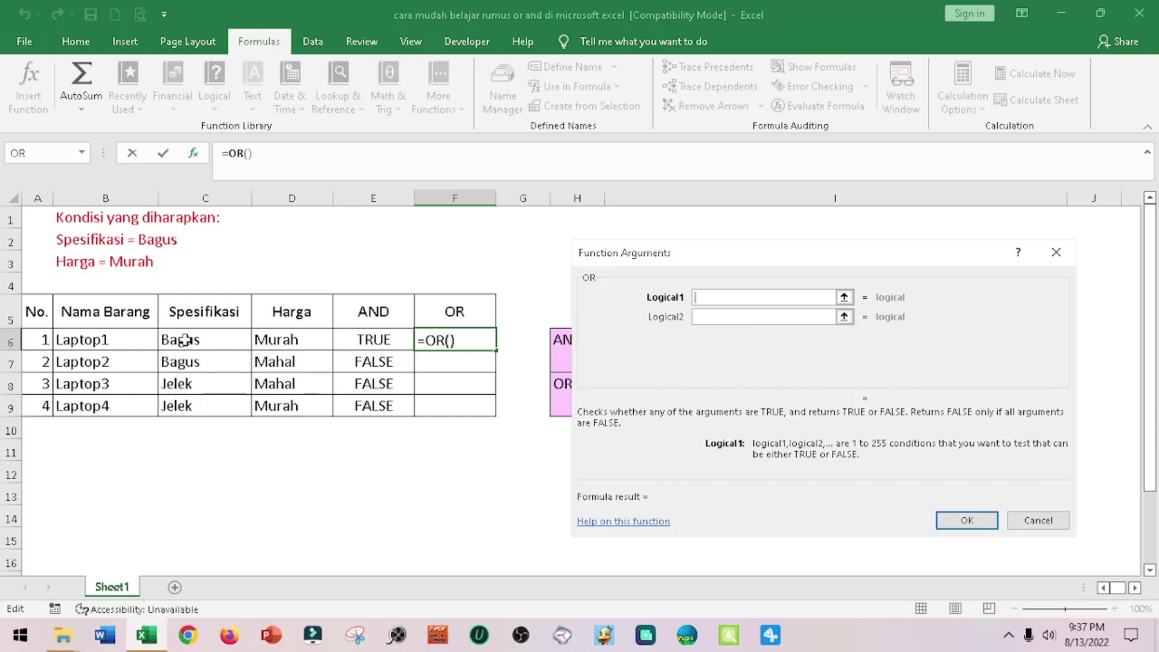
left_click(185, 340)
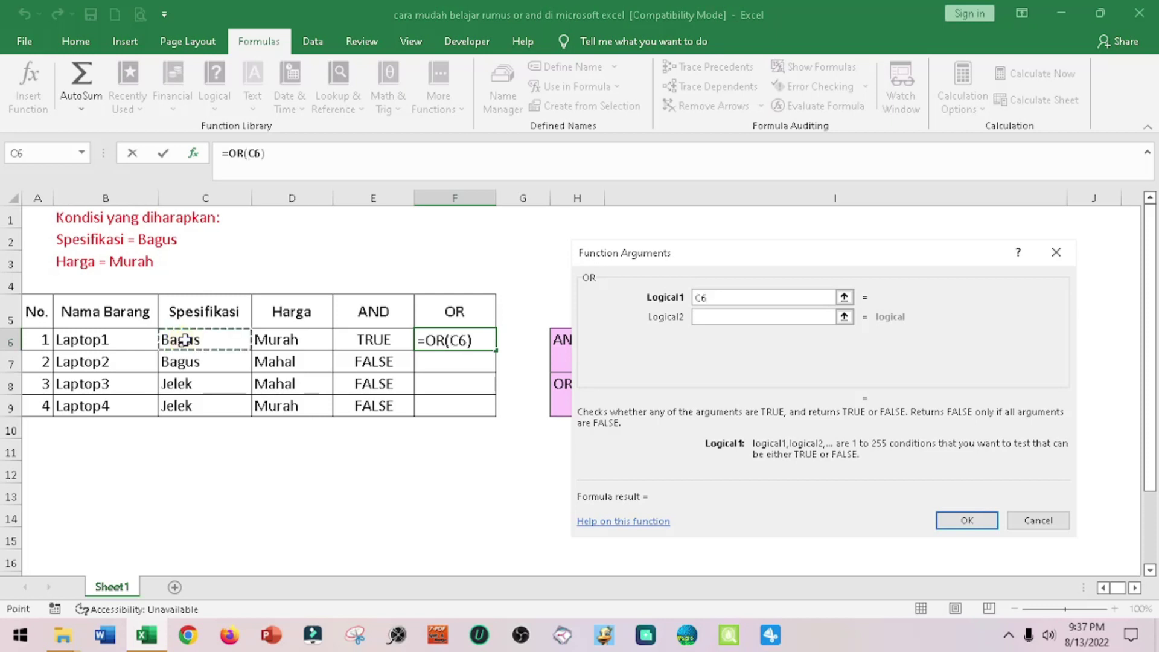
type("=\"")
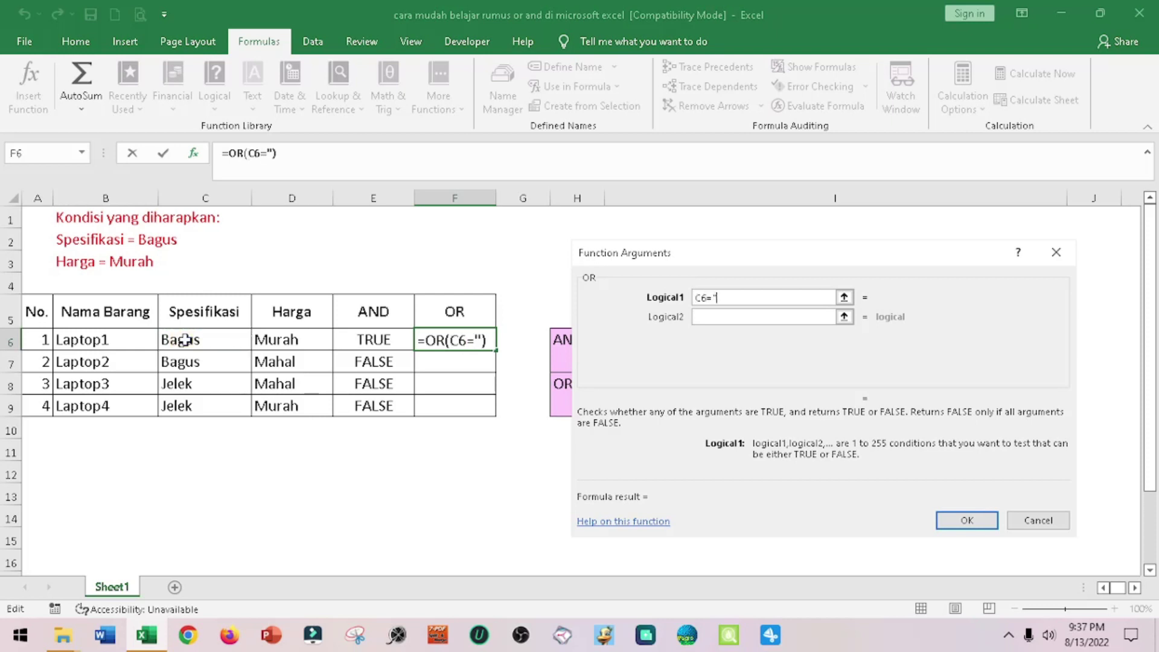
type("Bagus\"")
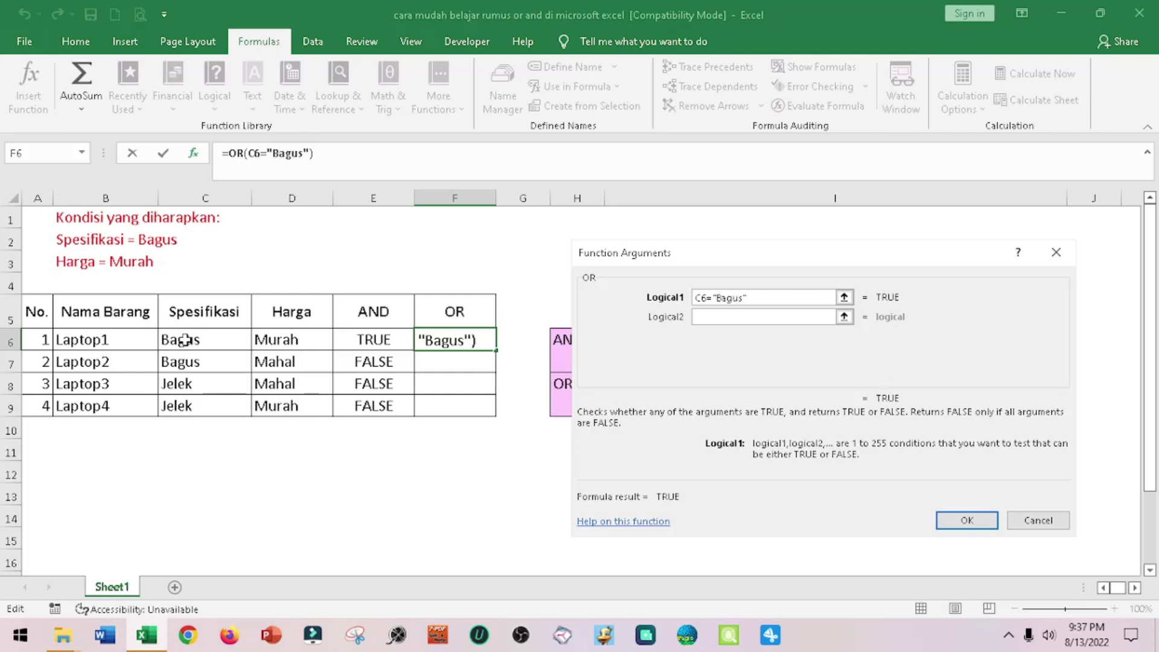
left_click(735, 317)
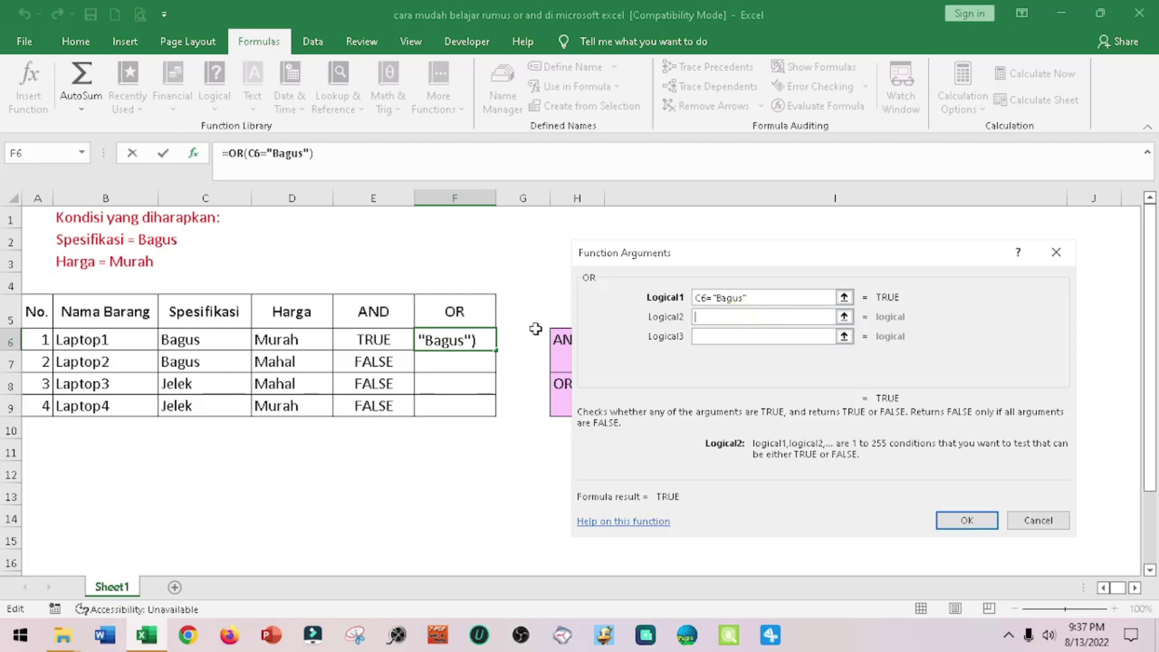
left_click(293, 338)
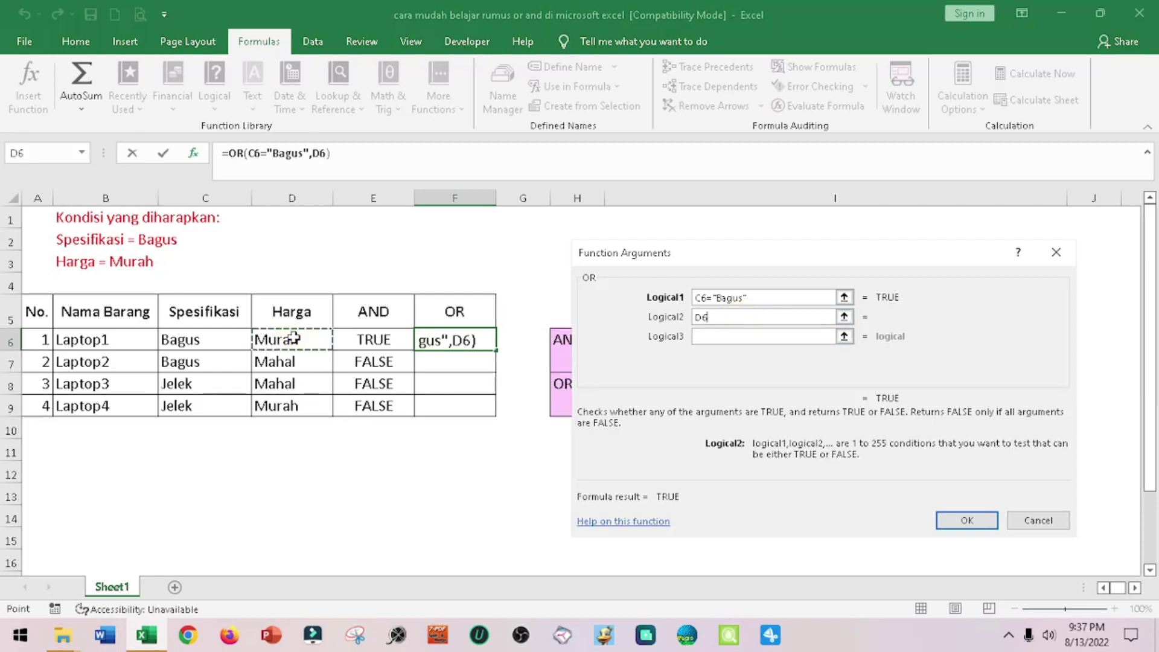
left_click(736, 317)
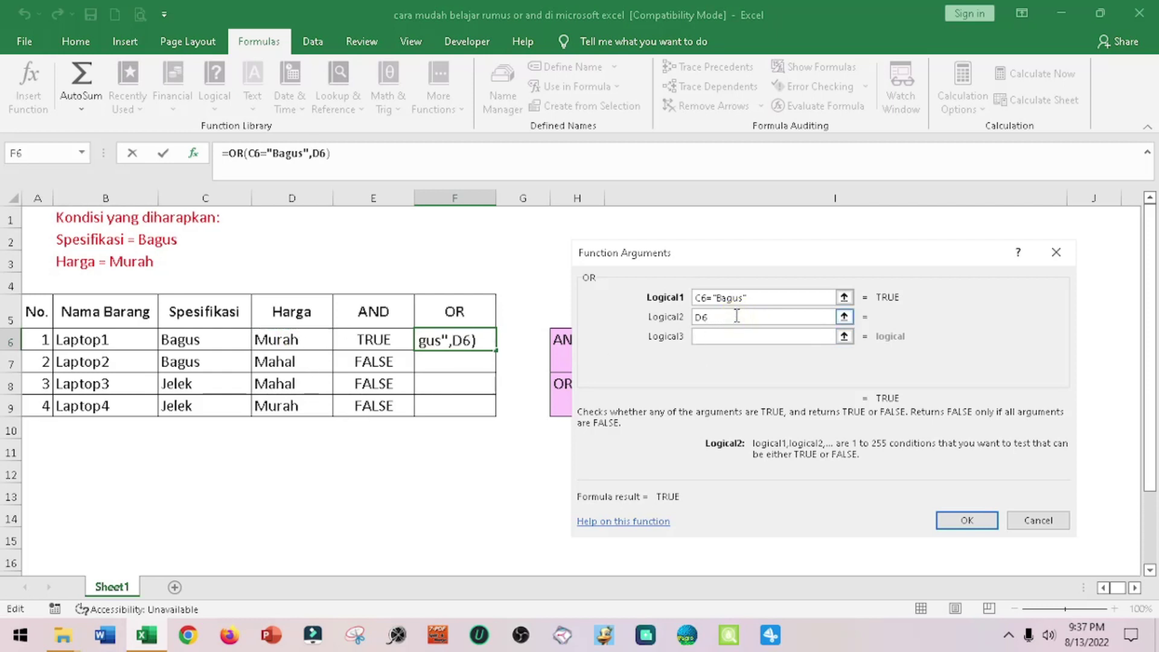
type("=\"Murah\"")
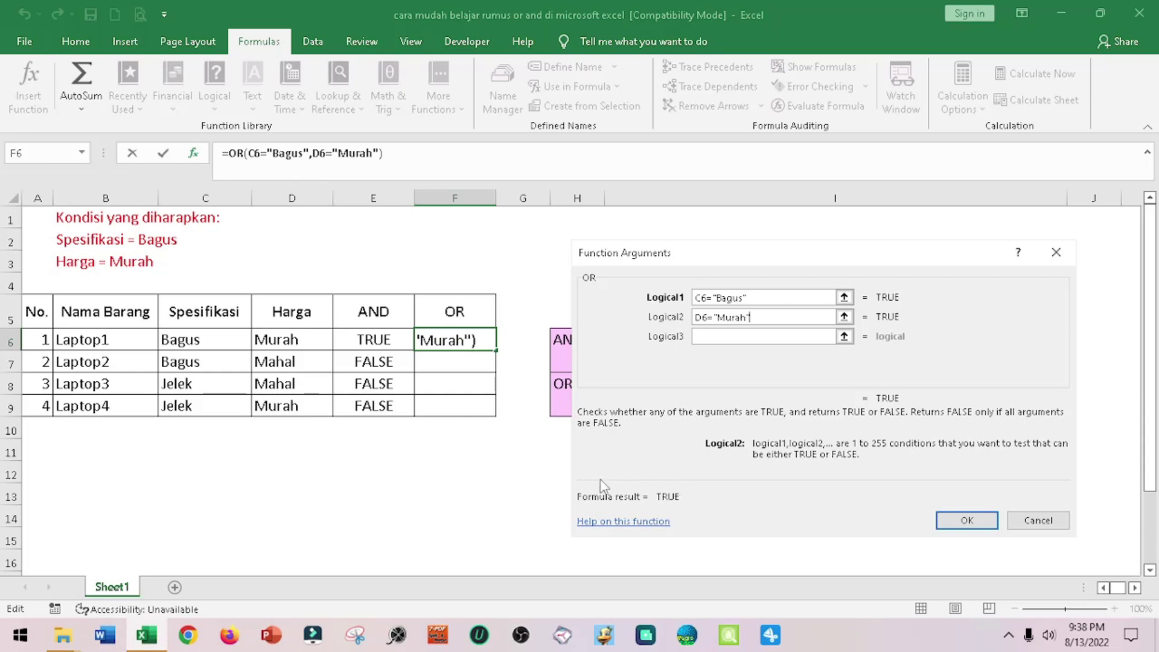
Confirm the OR formula in F6 and fill it down to F9, giving TRUE, TRUE, FALSE, TRUE.
left_click(967, 521)
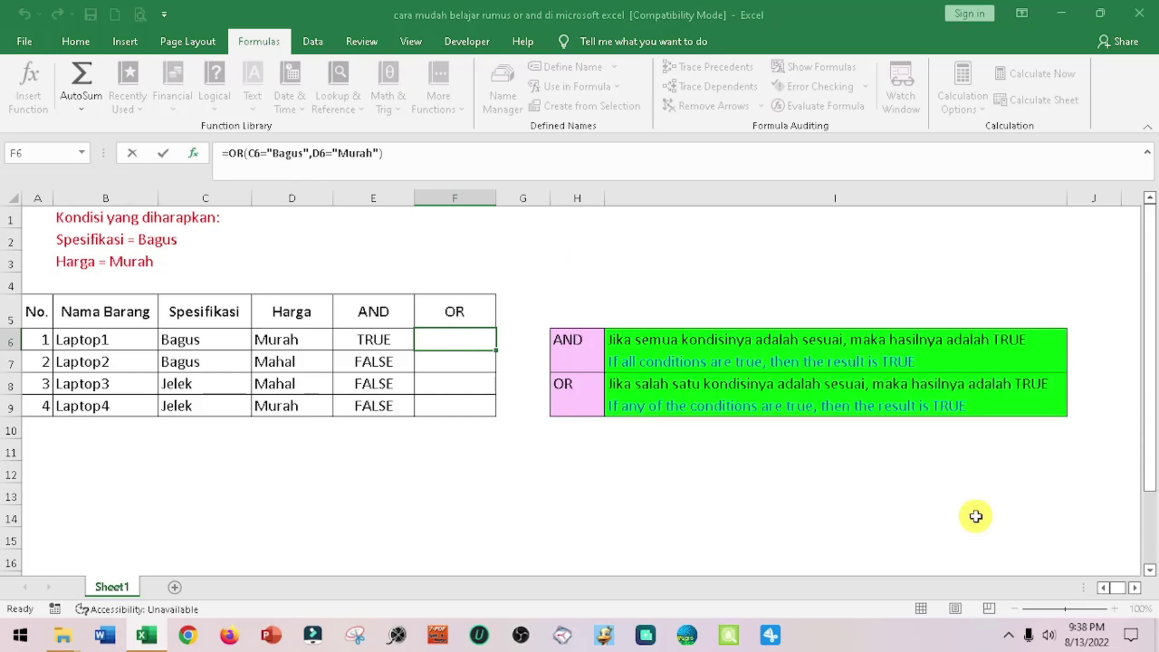
left_click_drag(496, 350, 496, 416)
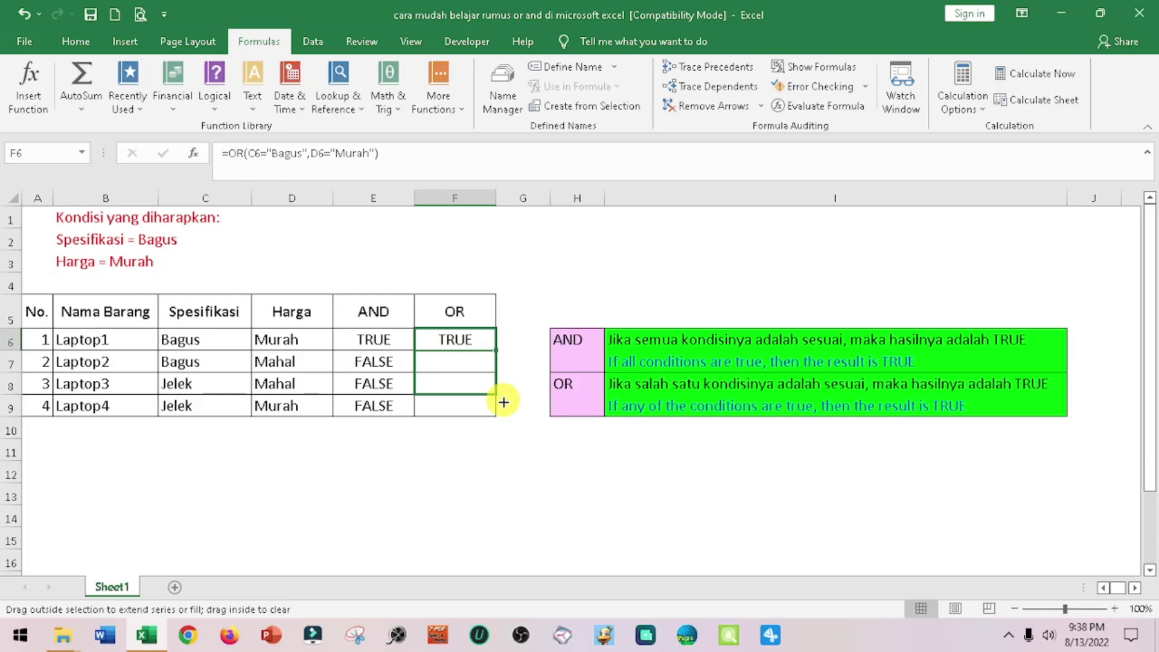
left_click(460, 332)
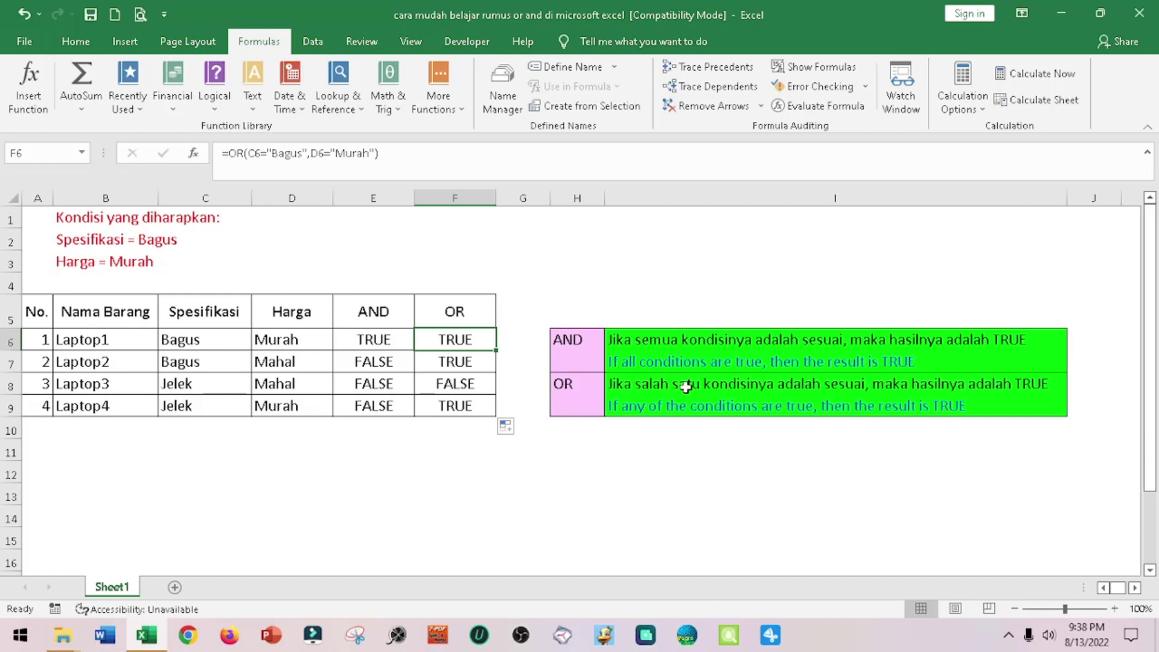
left_click(213, 346)
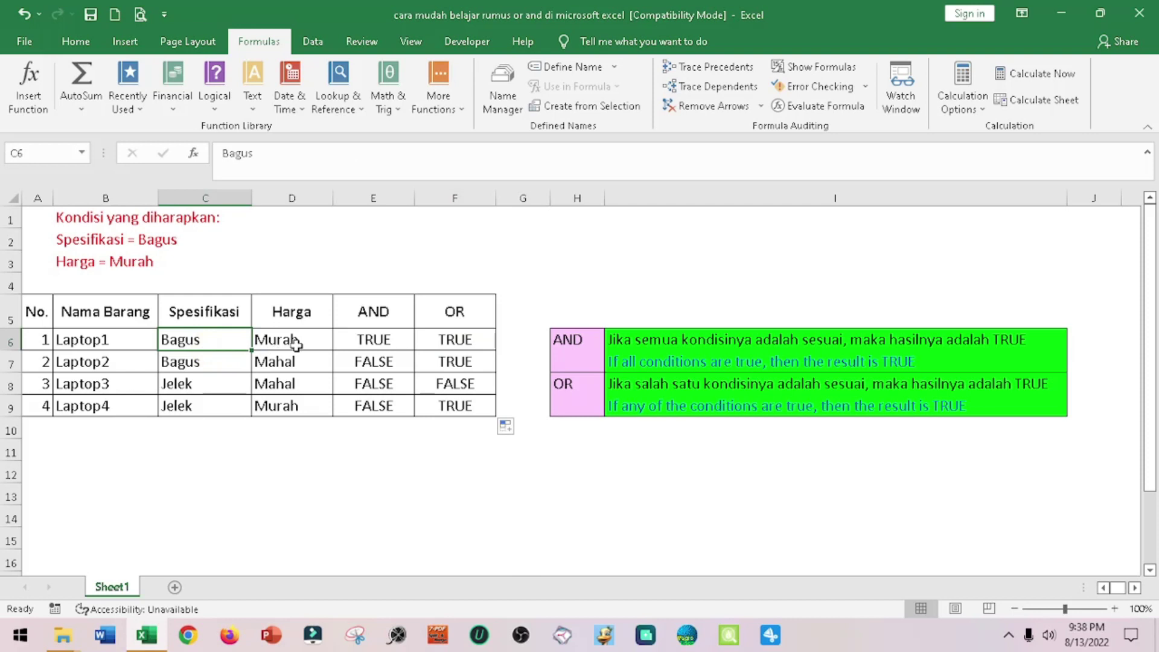
left_click(296, 345)
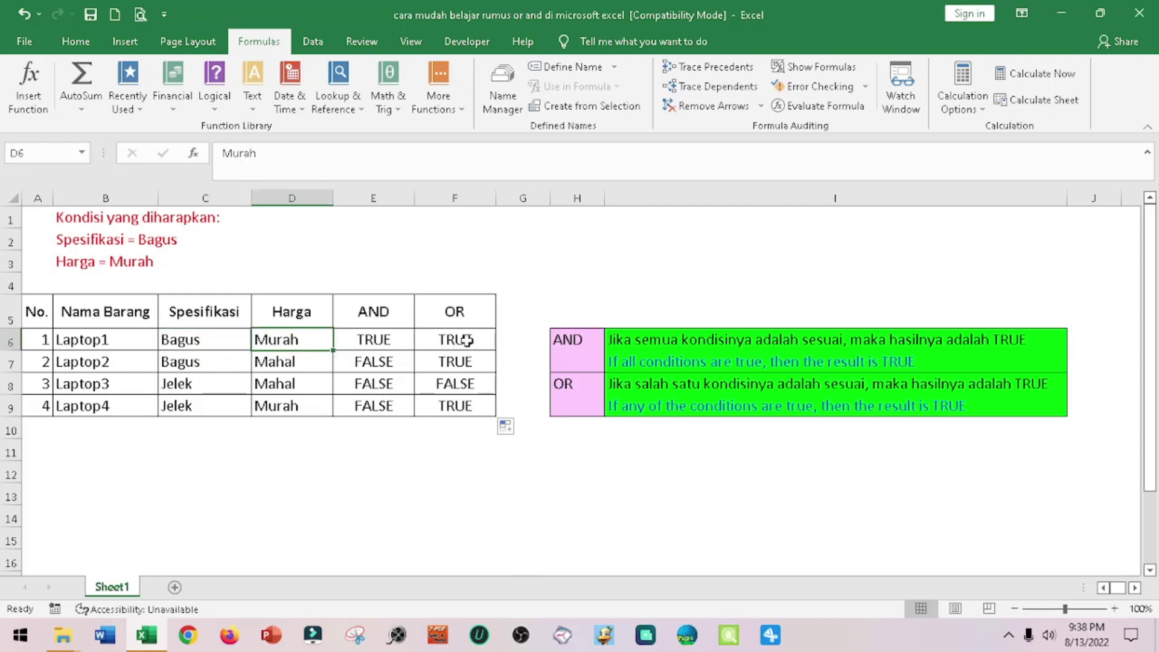
left_click(467, 341)
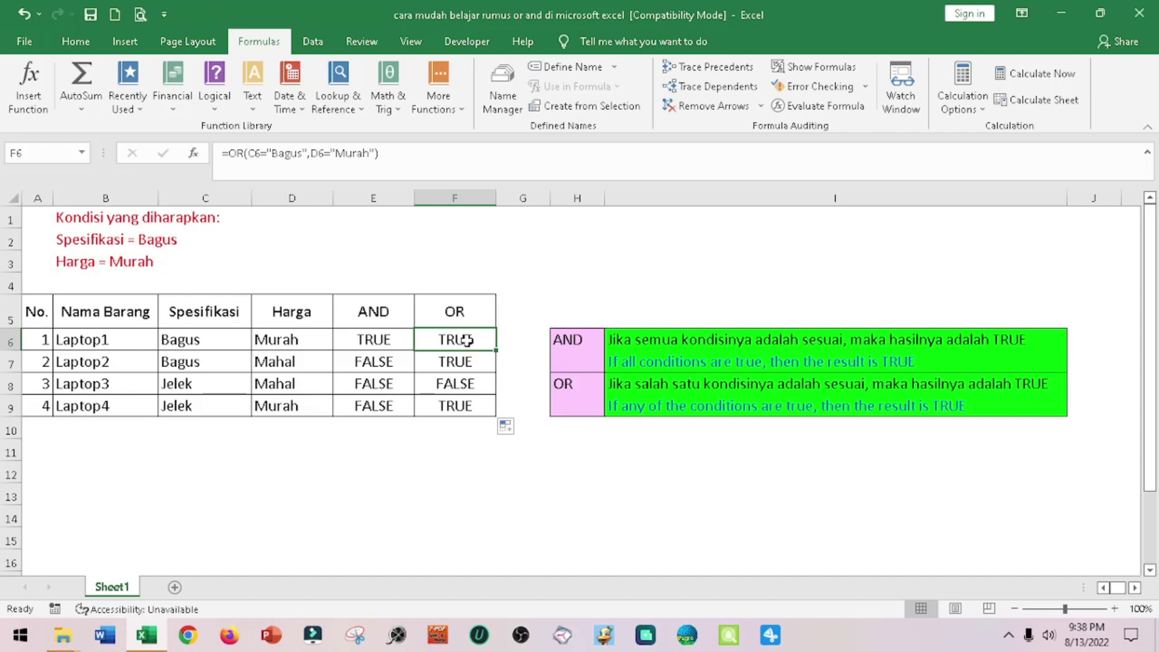
left_click(100, 363)
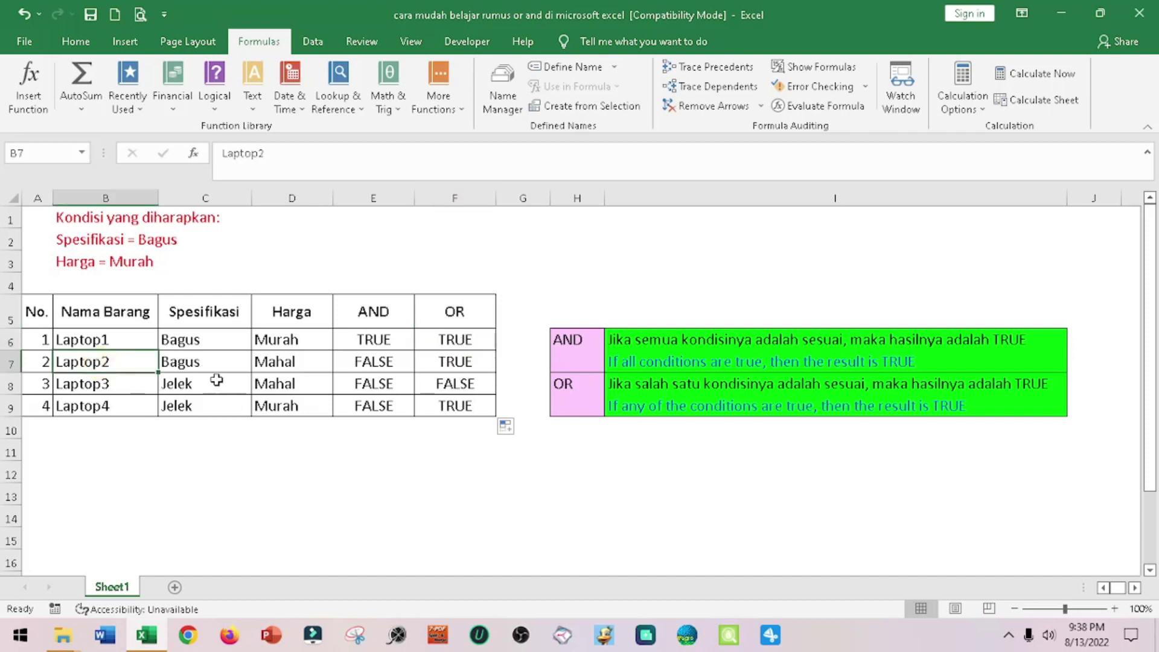
left_click(199, 361)
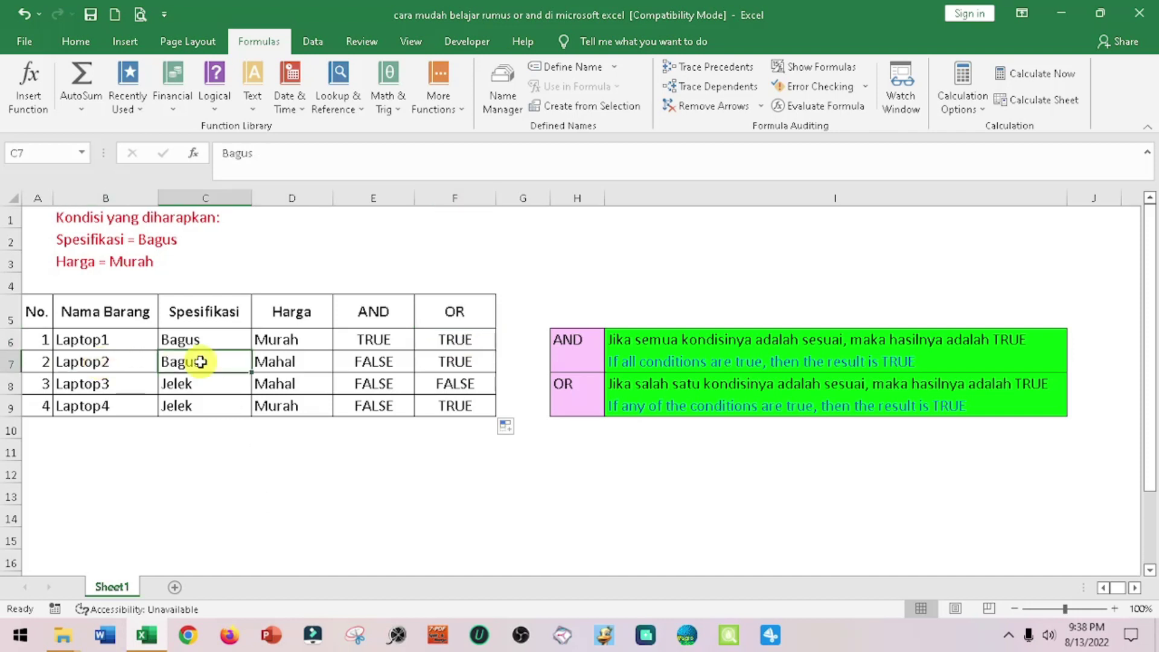
left_click(285, 364)
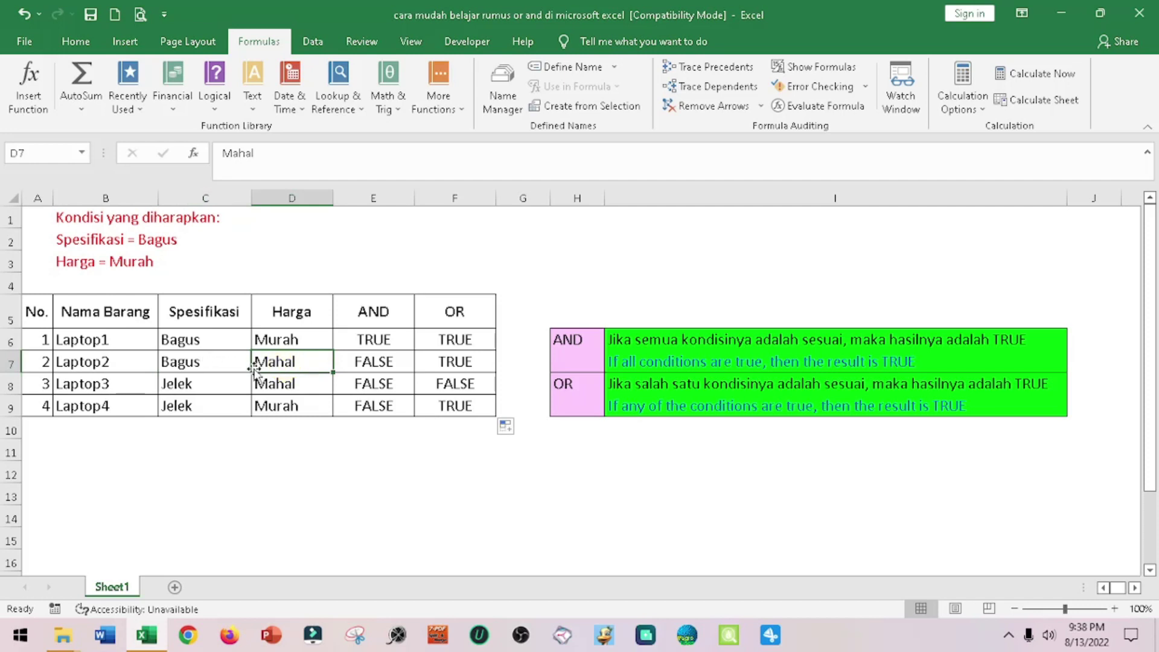
left_click(228, 362)
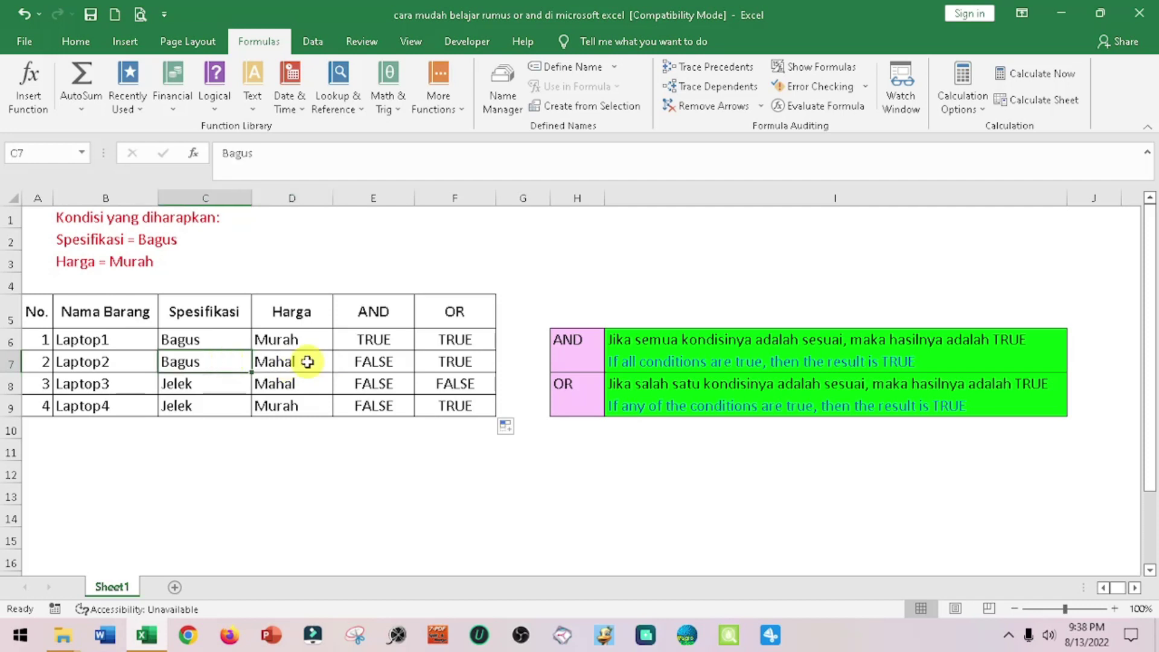
left_click(307, 361)
left_click(431, 370)
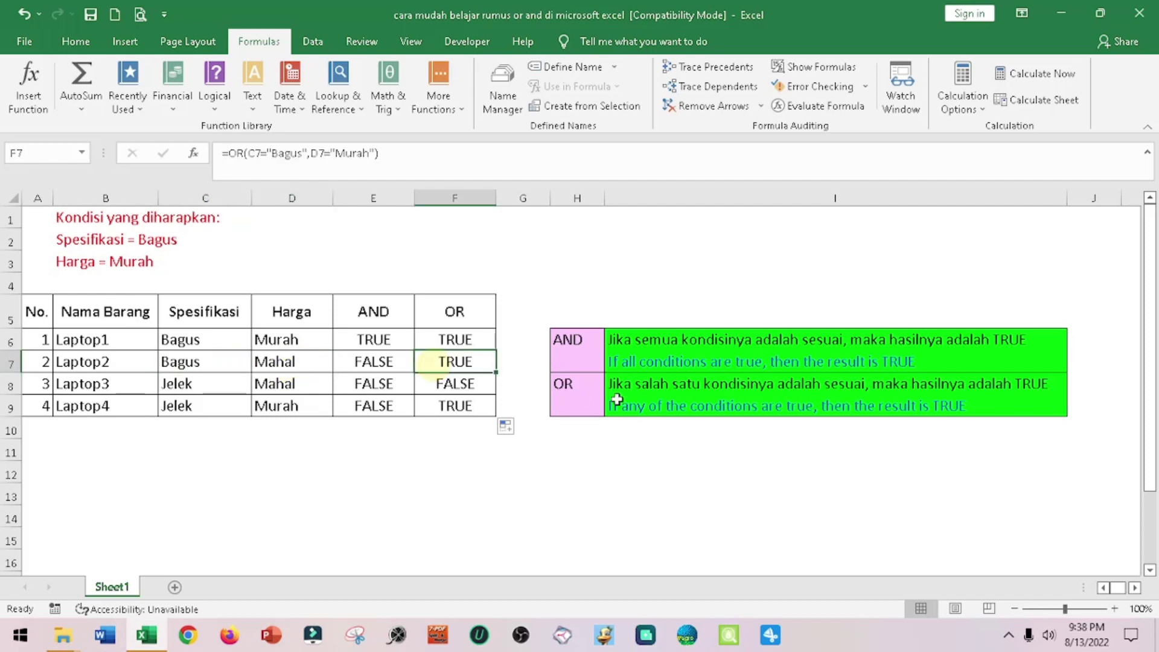
left_click(657, 385)
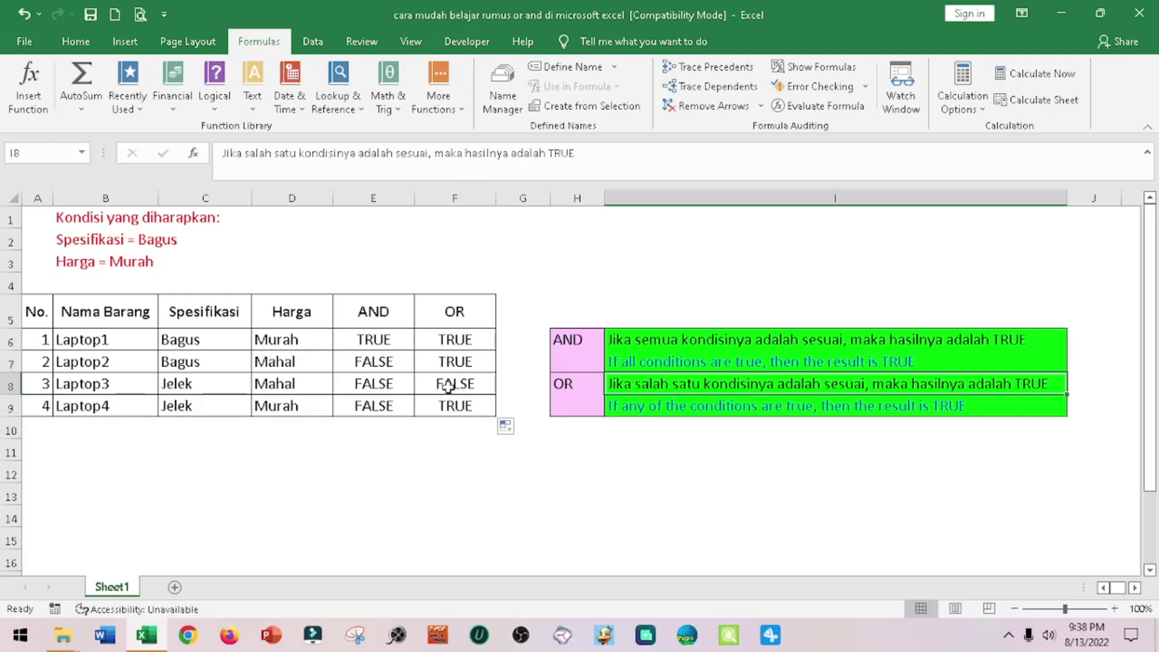
left_click(468, 360)
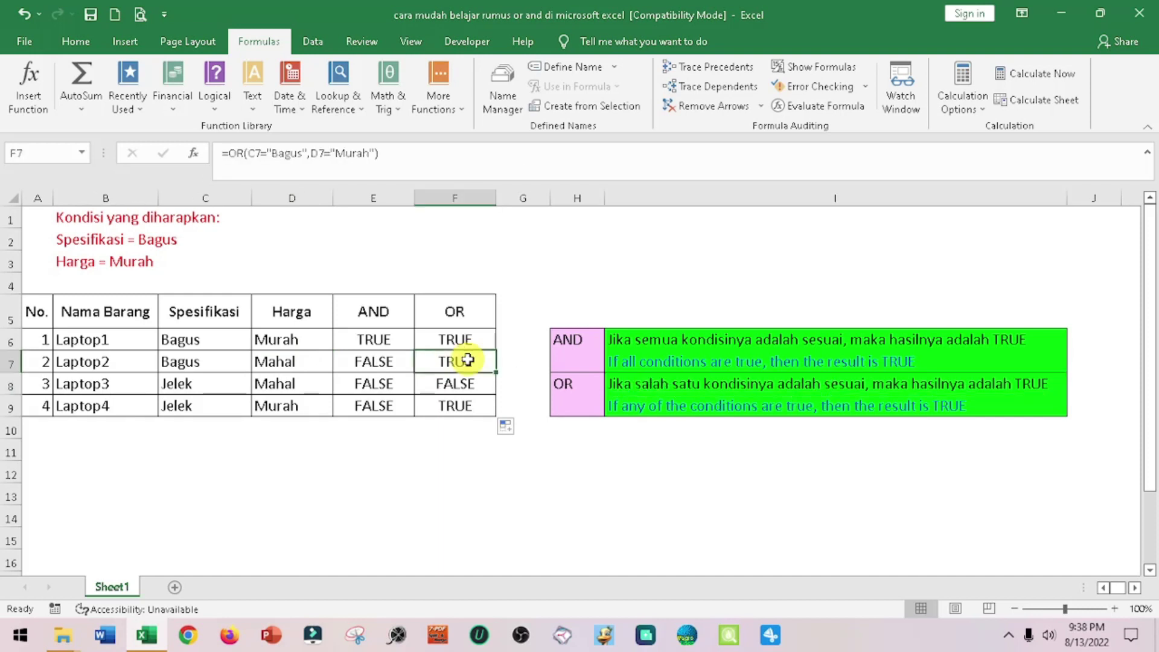
left_click(184, 362)
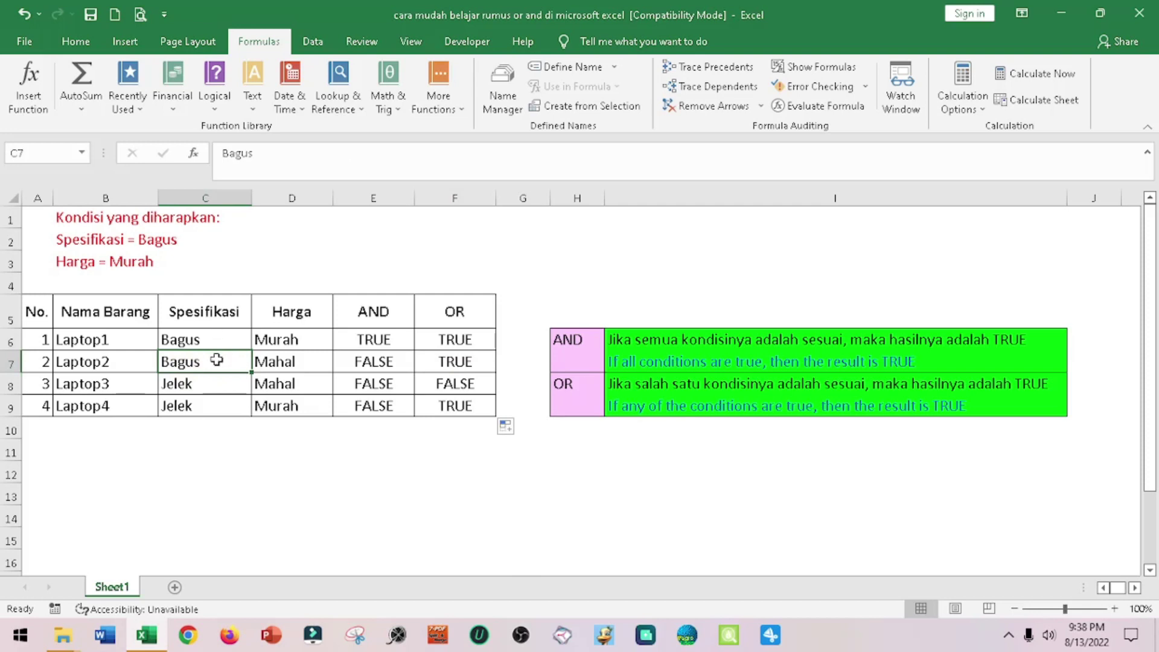
left_click(461, 365)
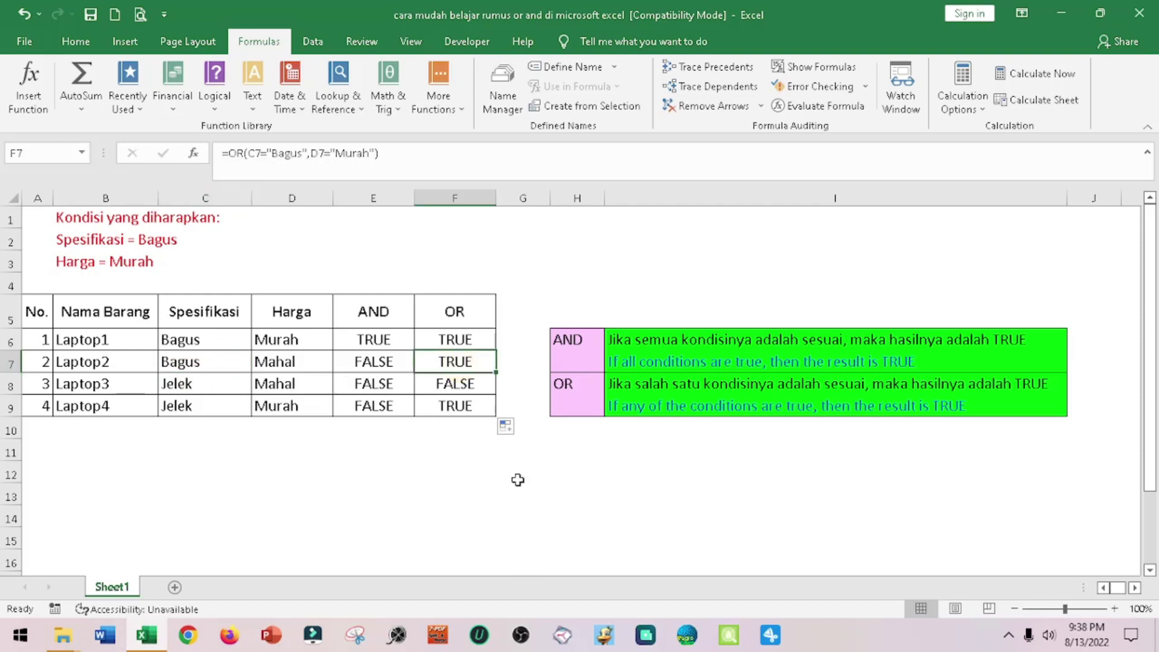
left_click(210, 387)
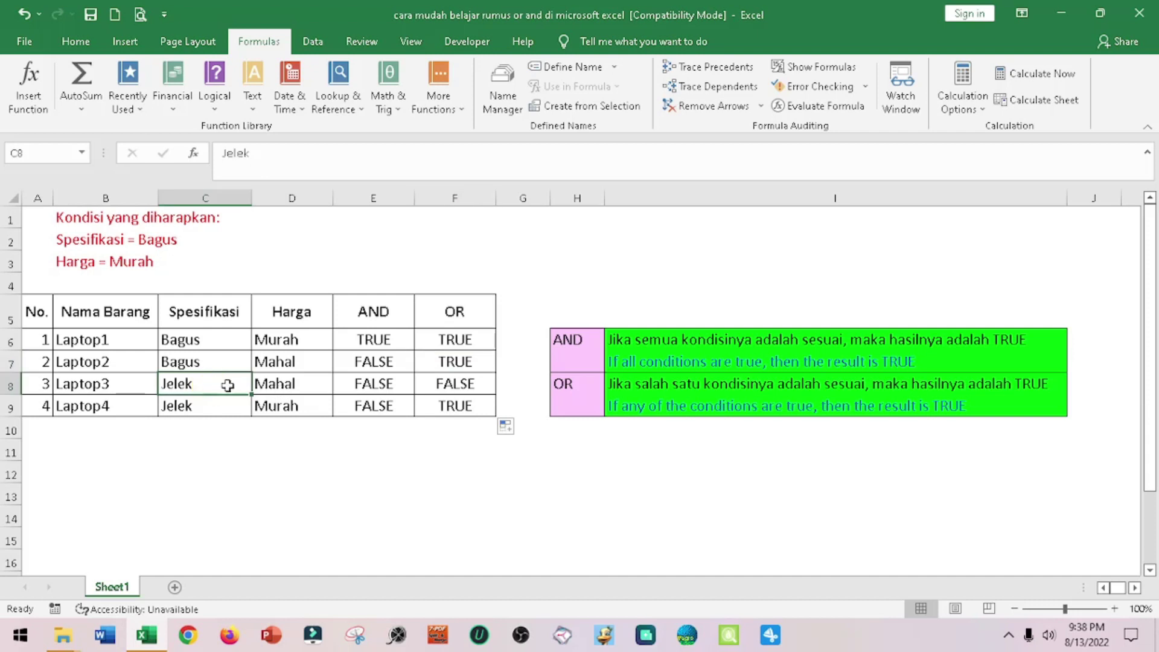
left_click(296, 387)
left_click(456, 386)
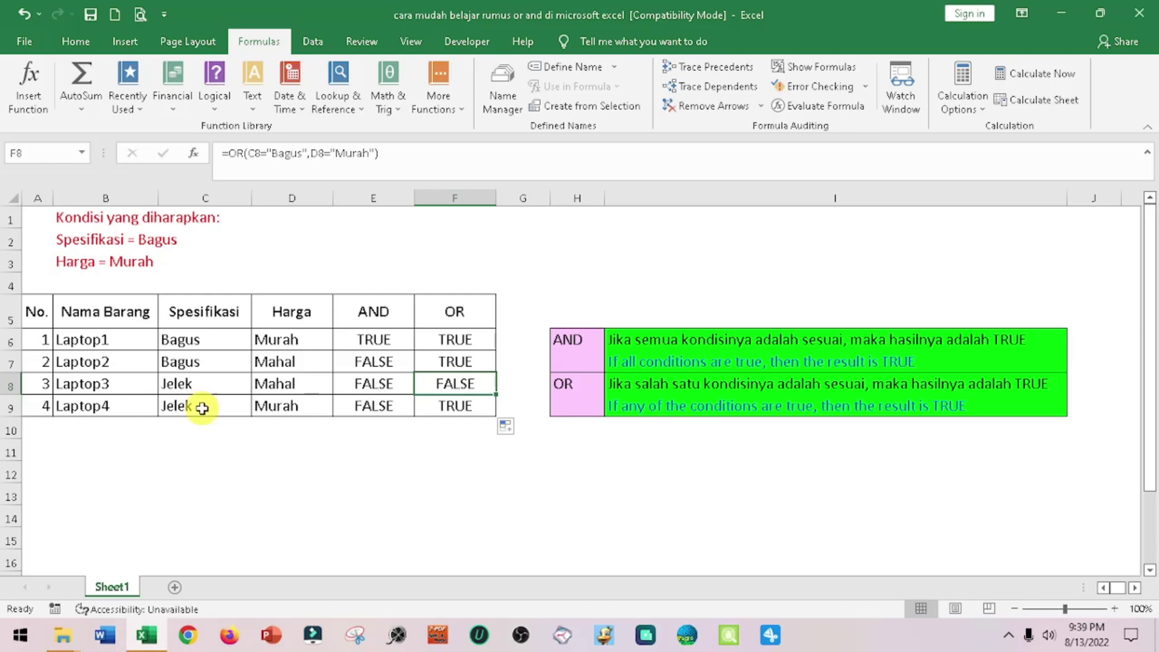
left_click(202, 408)
left_click(291, 408)
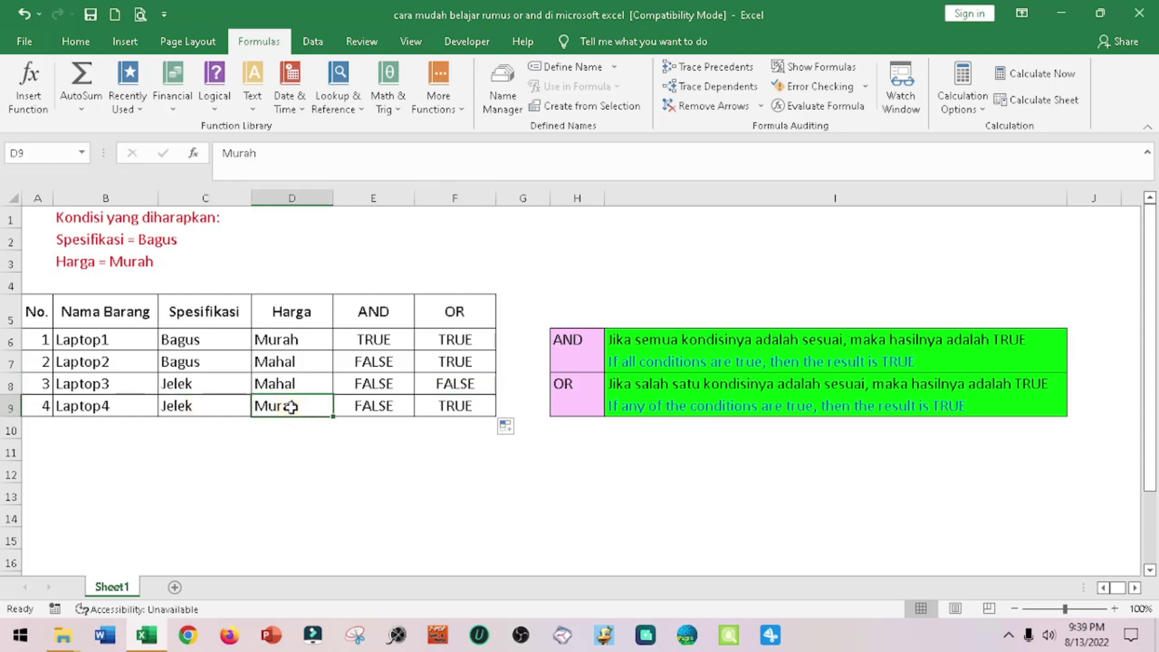
left_click(462, 408)
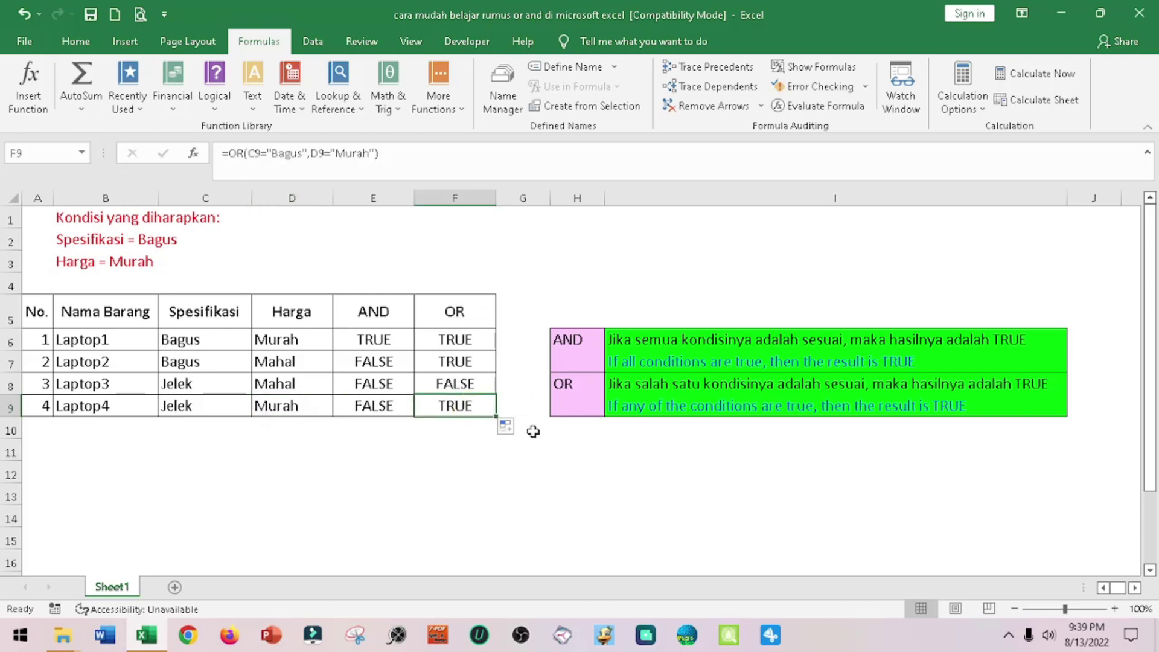
left_click(436, 454)
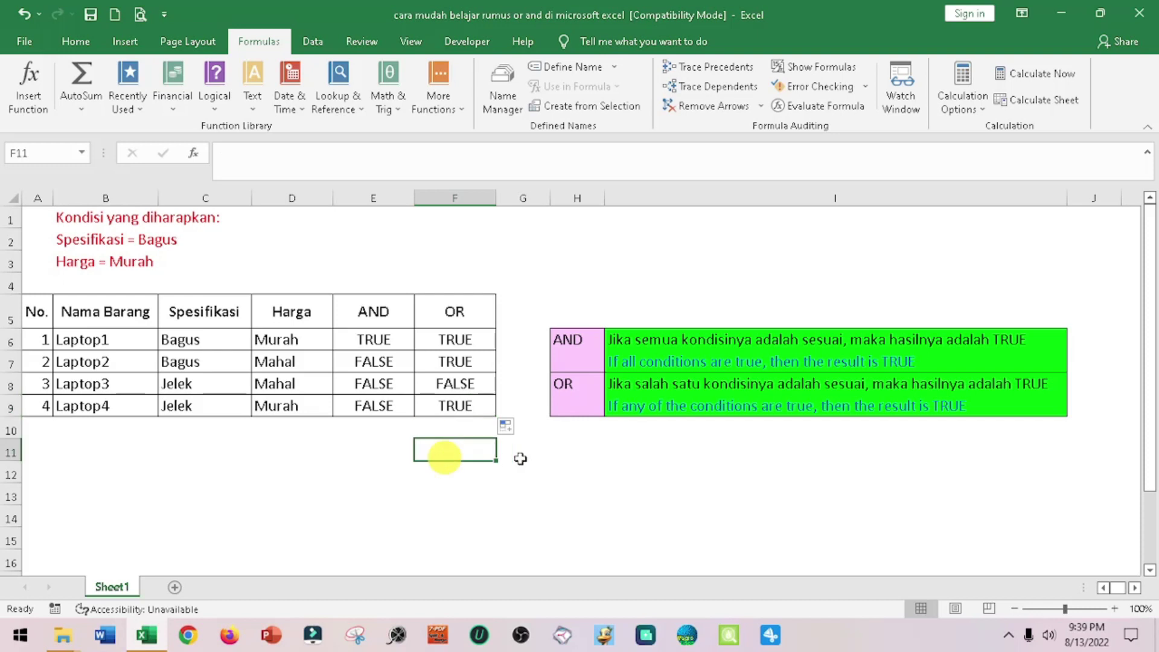
left_click(382, 450)
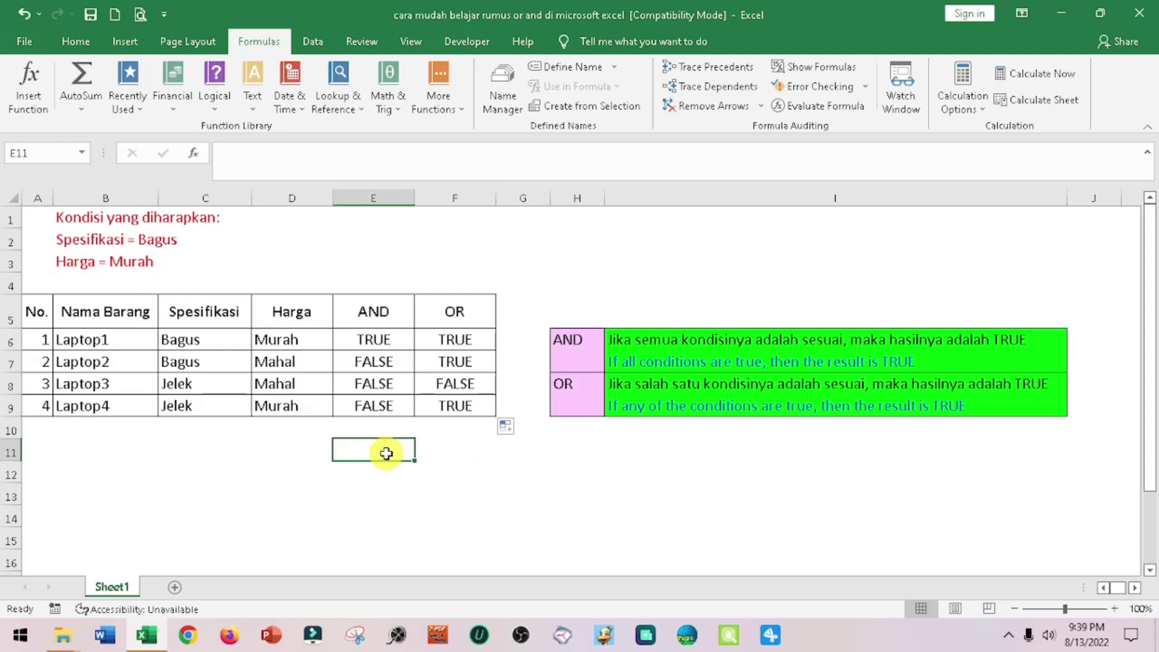
left_click(318, 449)
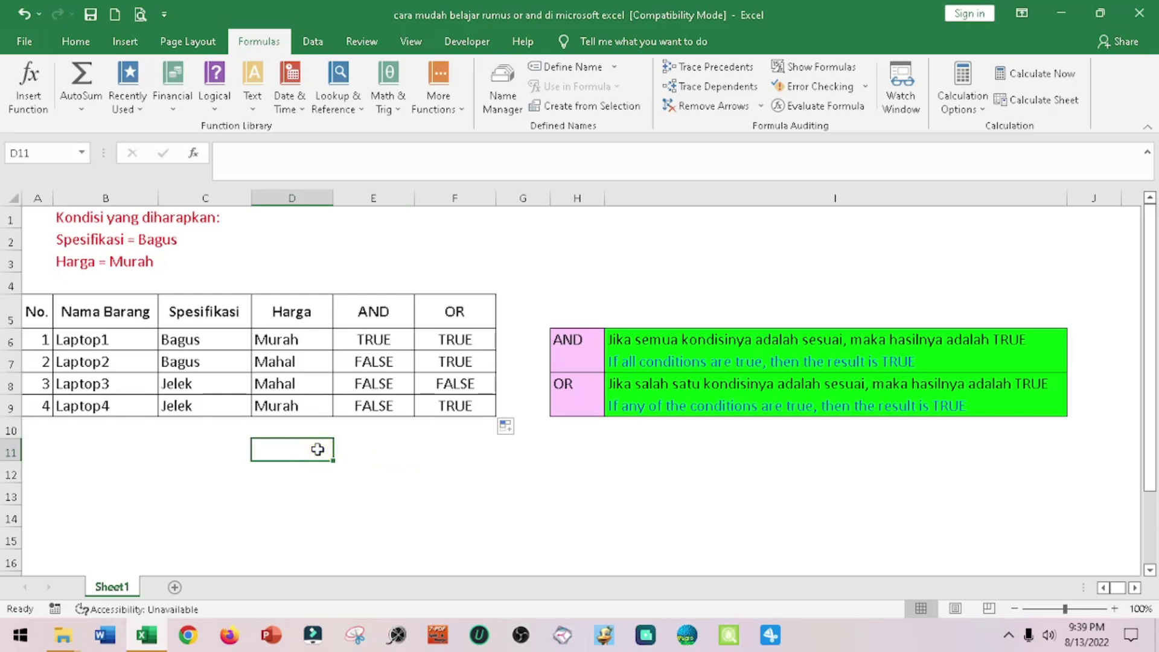
left_click(387, 450)
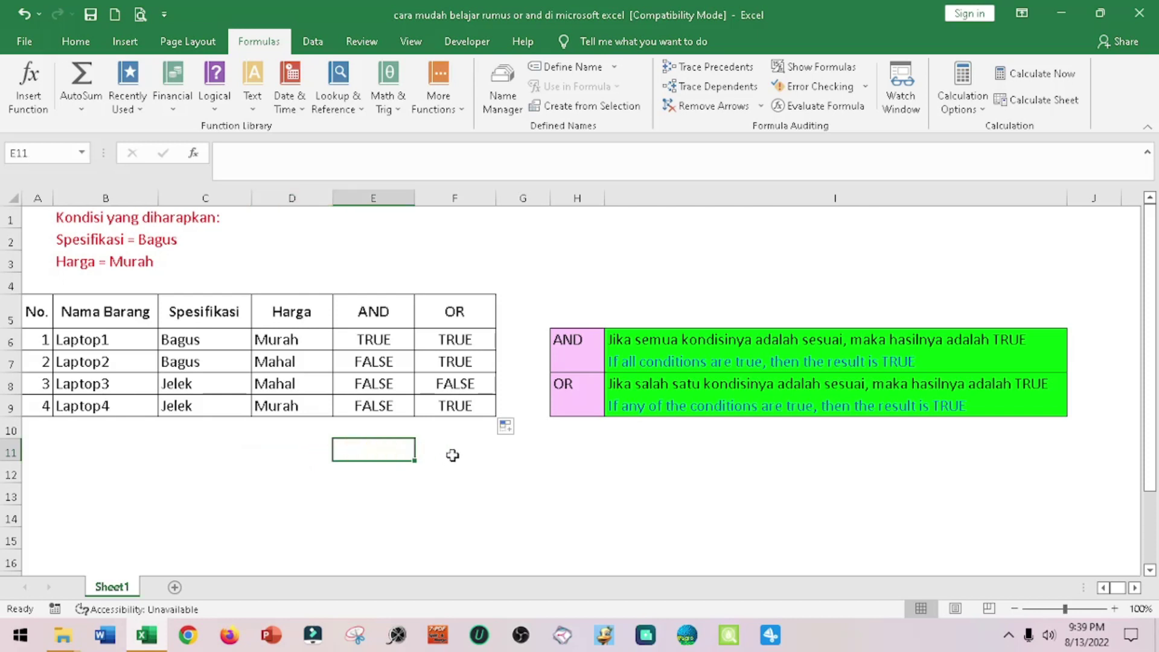
left_click(456, 451)
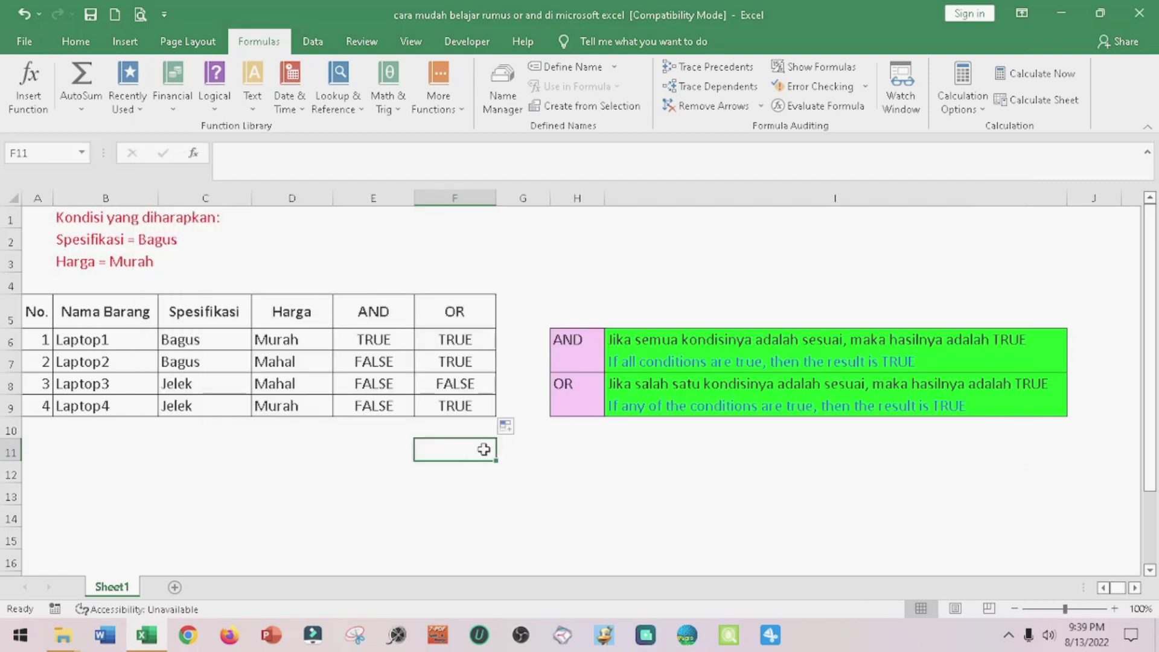
left_click(533, 456)
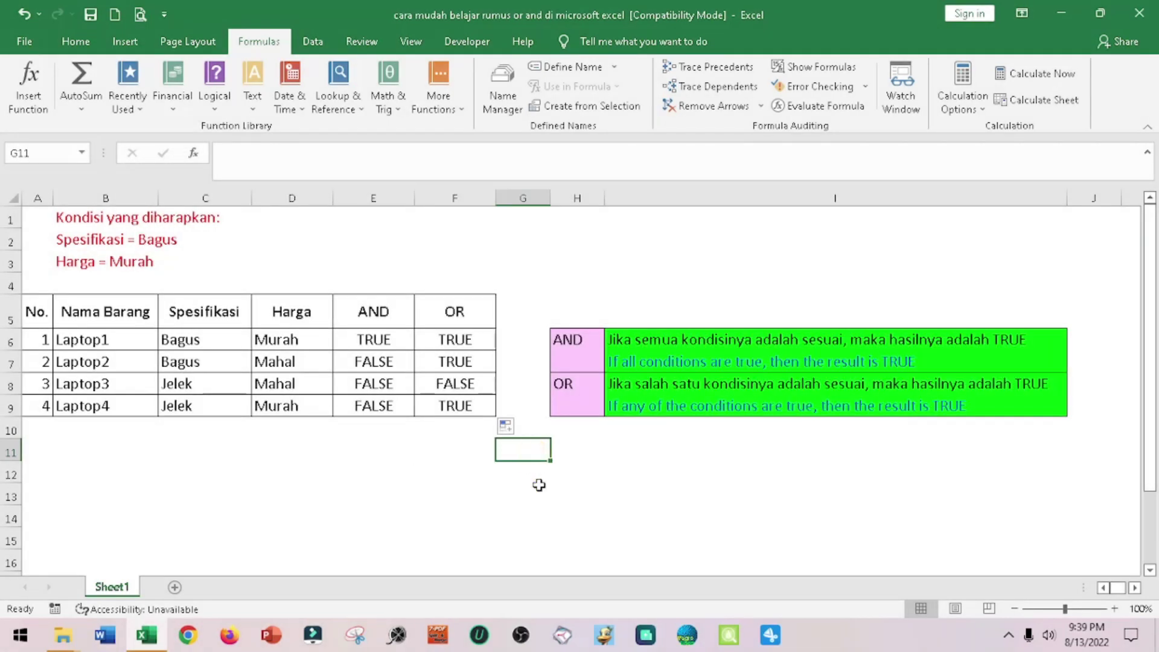